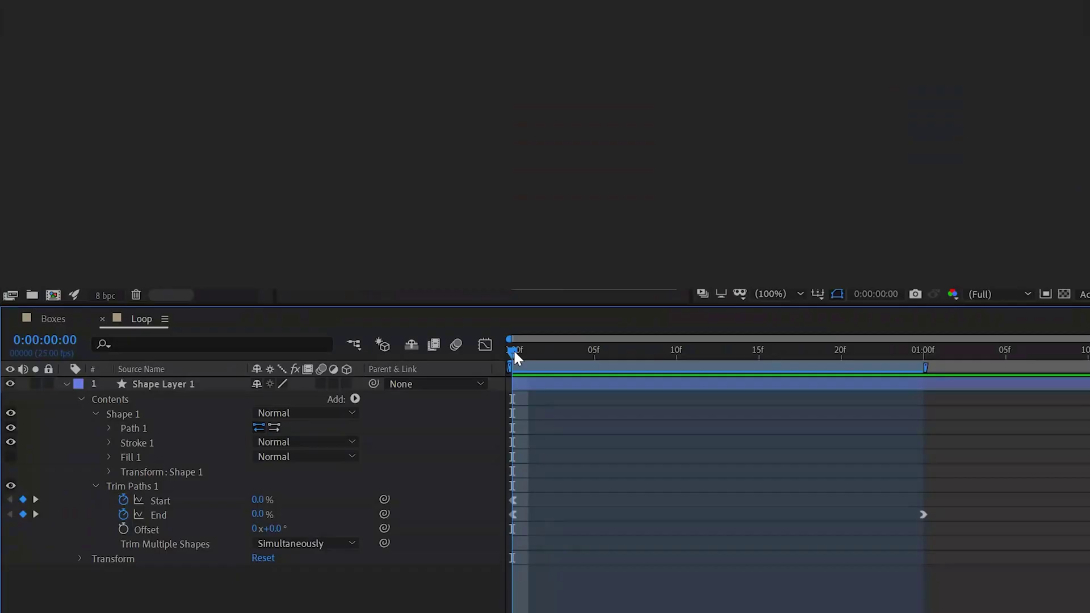
Step: Play back the Premiere Pro sequence before switching to an empty After Effects project
mouse_move(513, 349)
left_mouse_down()
mouse_move(951, 358)
mouse_move(515, 351)
left_mouse_up()
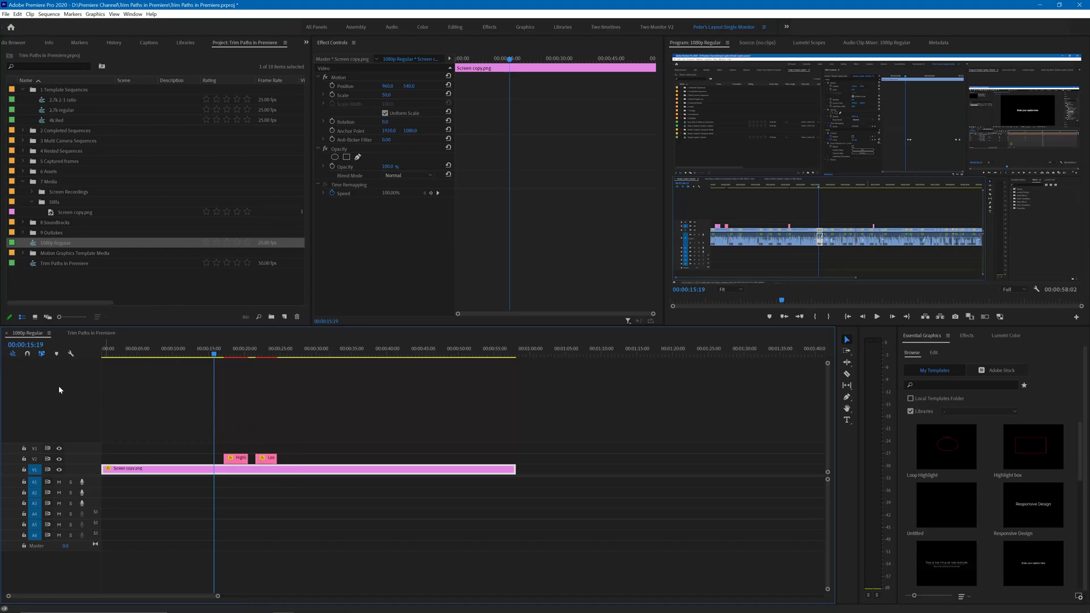
key("space")
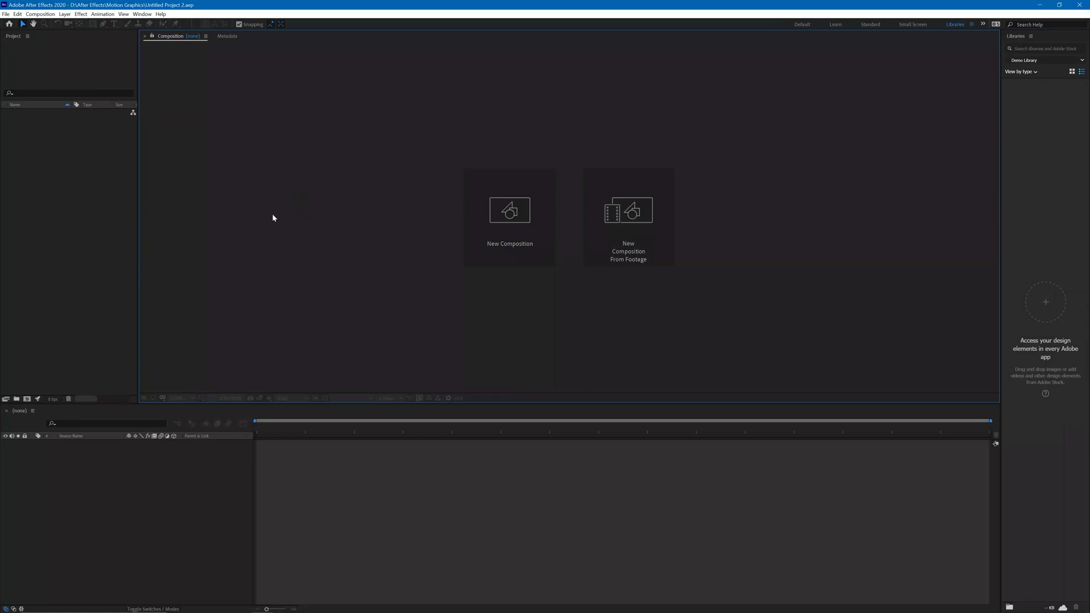
left_click(510, 223)
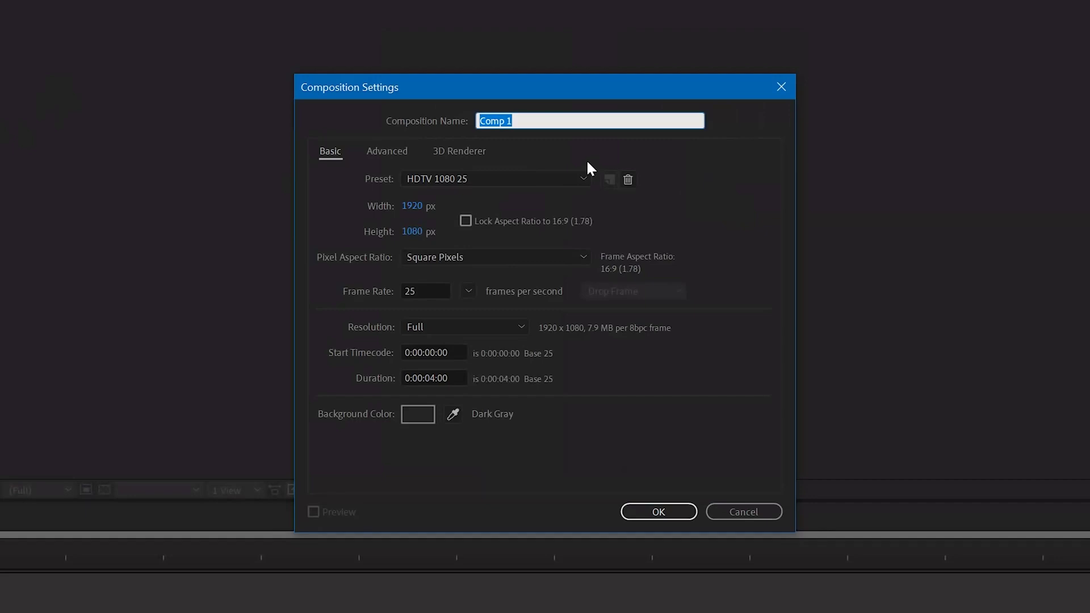
type("Box")
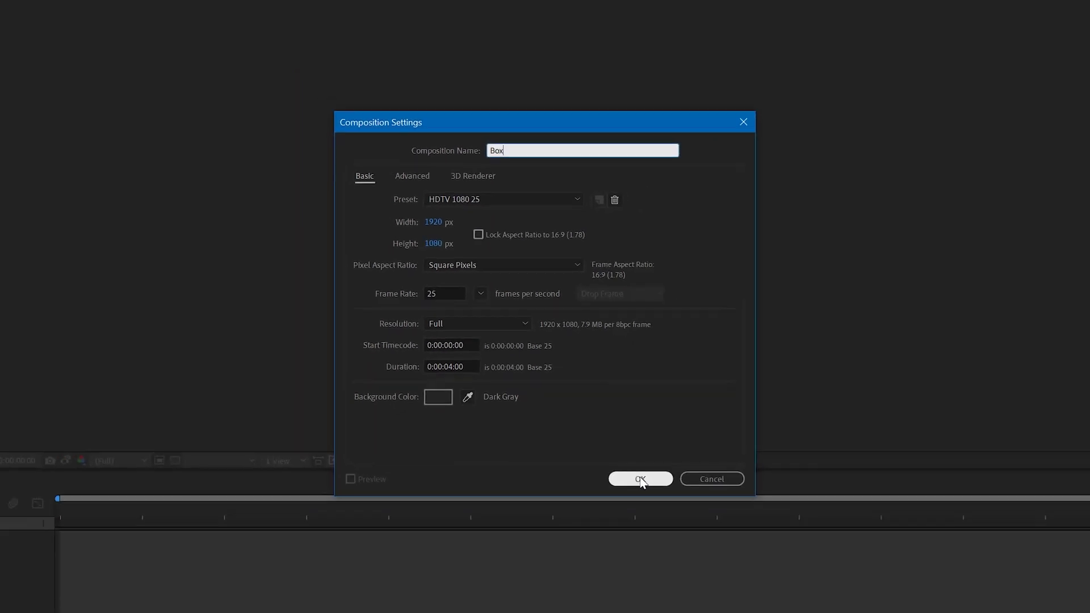
left_click(658, 511)
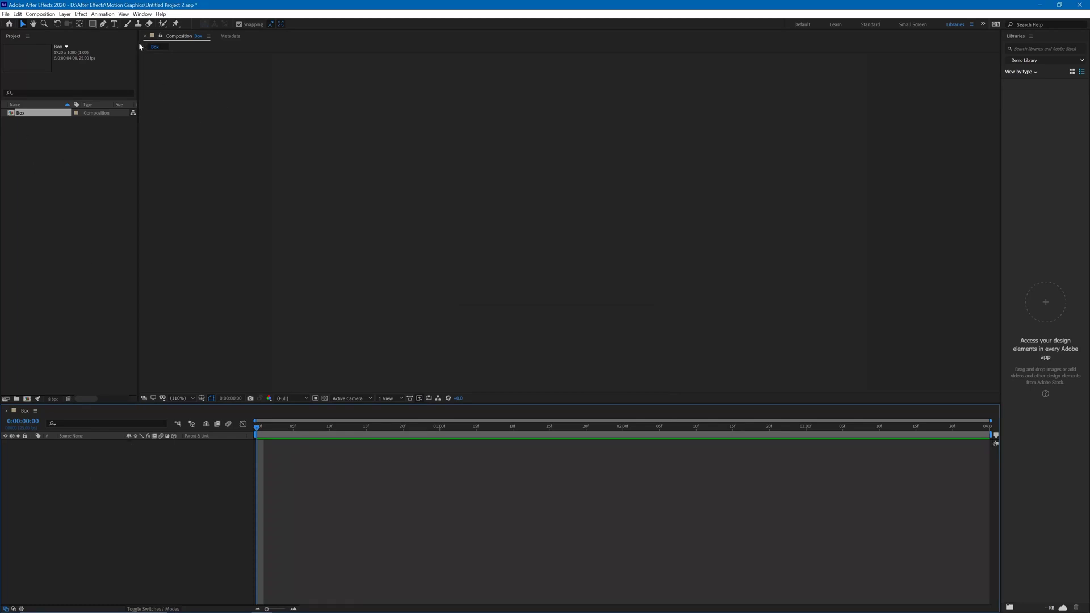
Step: Set the Rectangle tool to no fill and a solid red 5 px stroke, then draw the box mid-comp
left_click(92, 24)
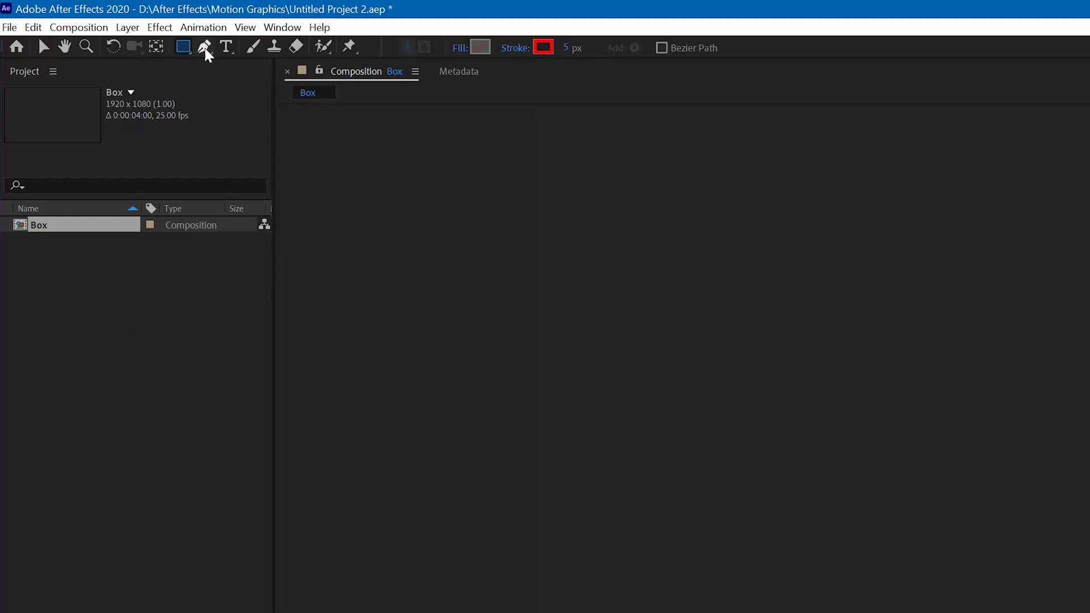
left_click(460, 47)
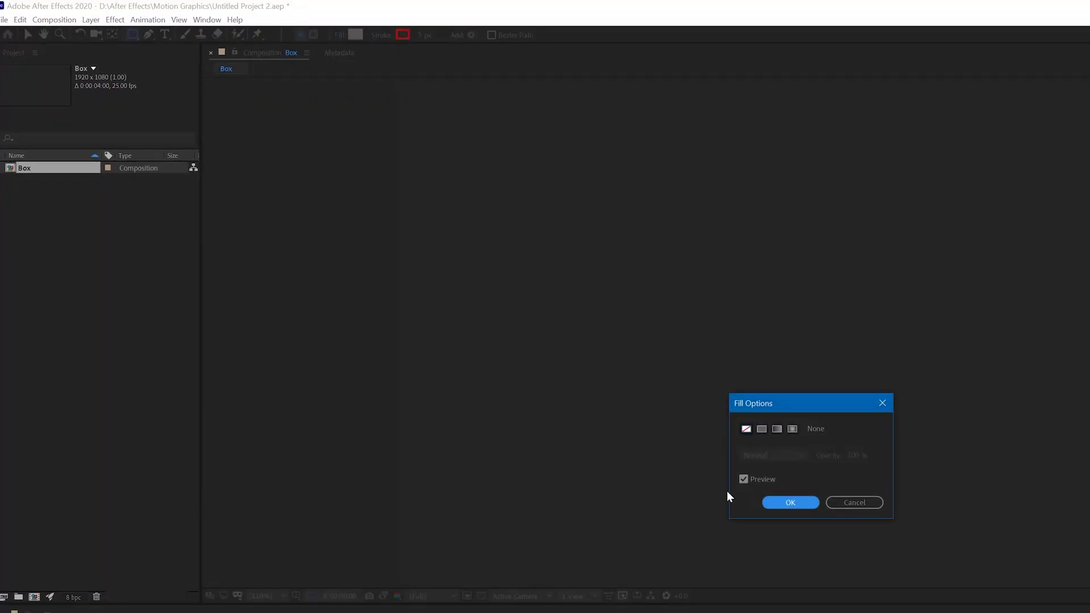
left_click(745, 431)
left_click(793, 502)
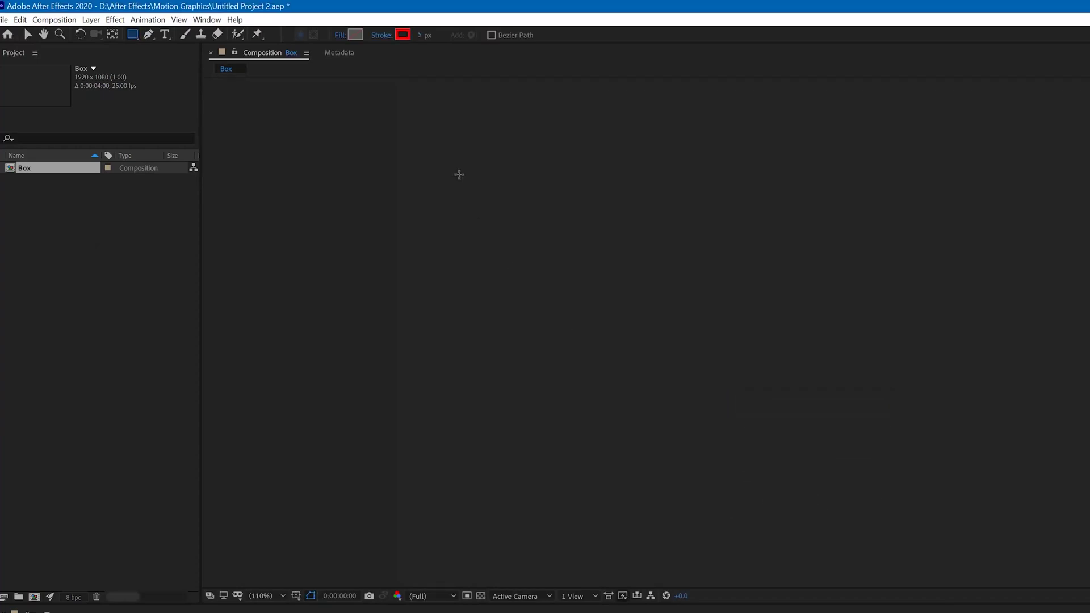
left_click(383, 36)
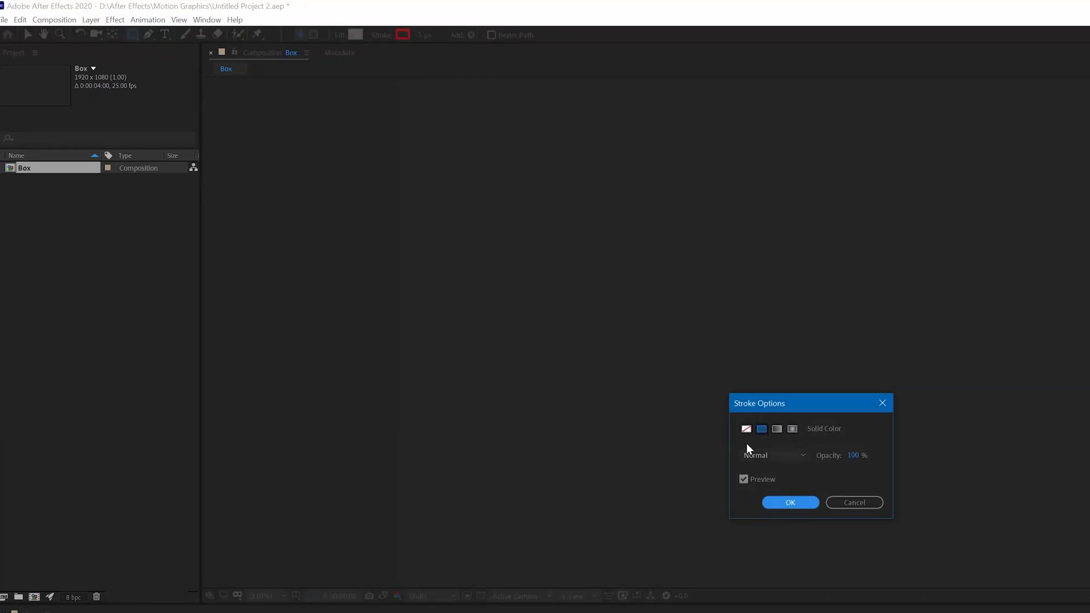
left_click(790, 502)
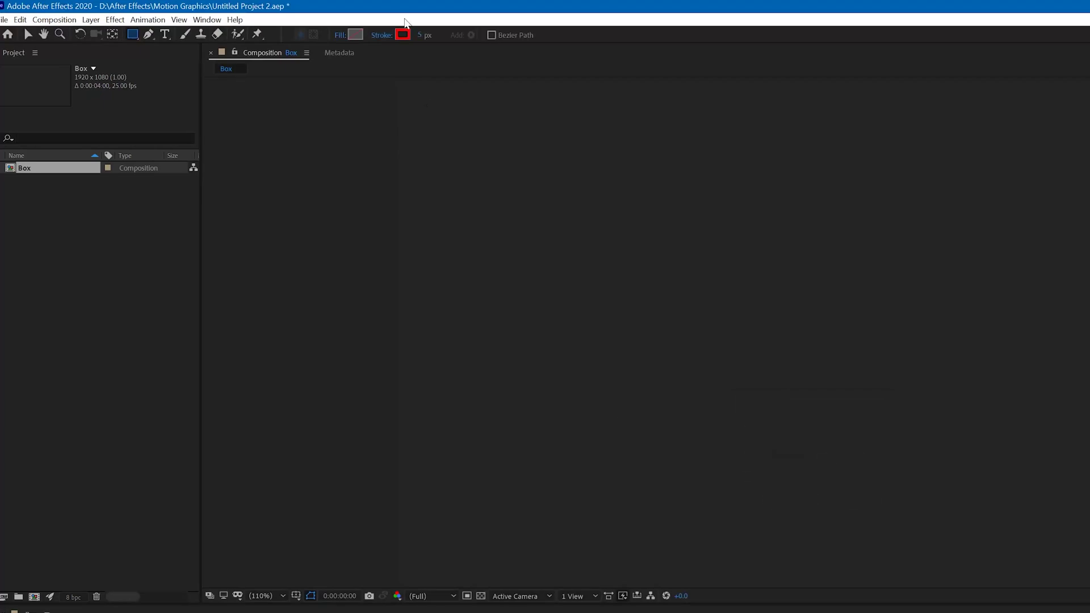
left_click(422, 35)
key("Return")
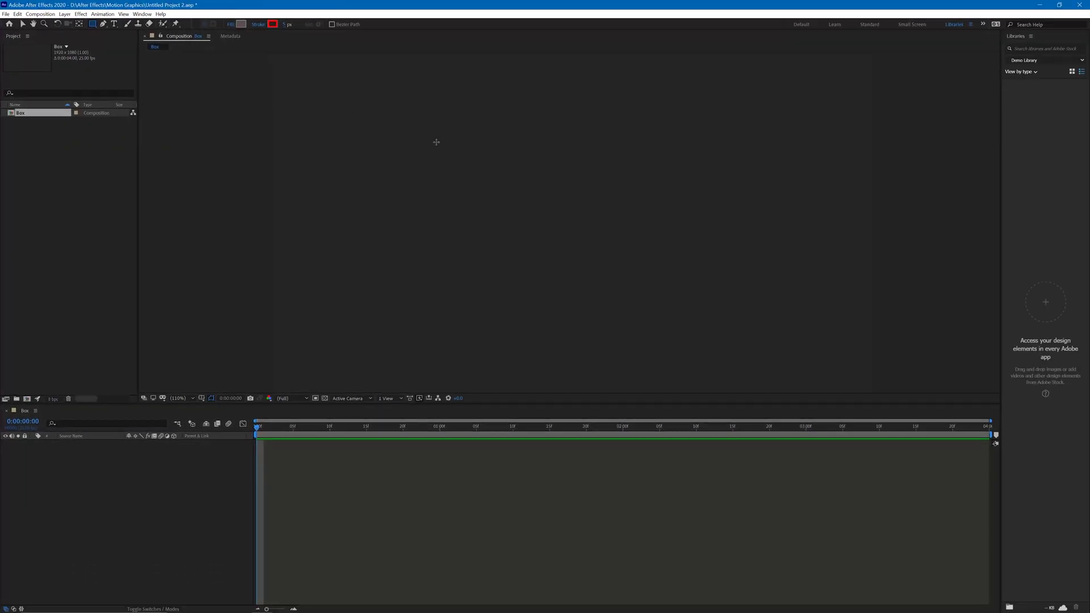
left_click_drag(455, 122, 717, 306)
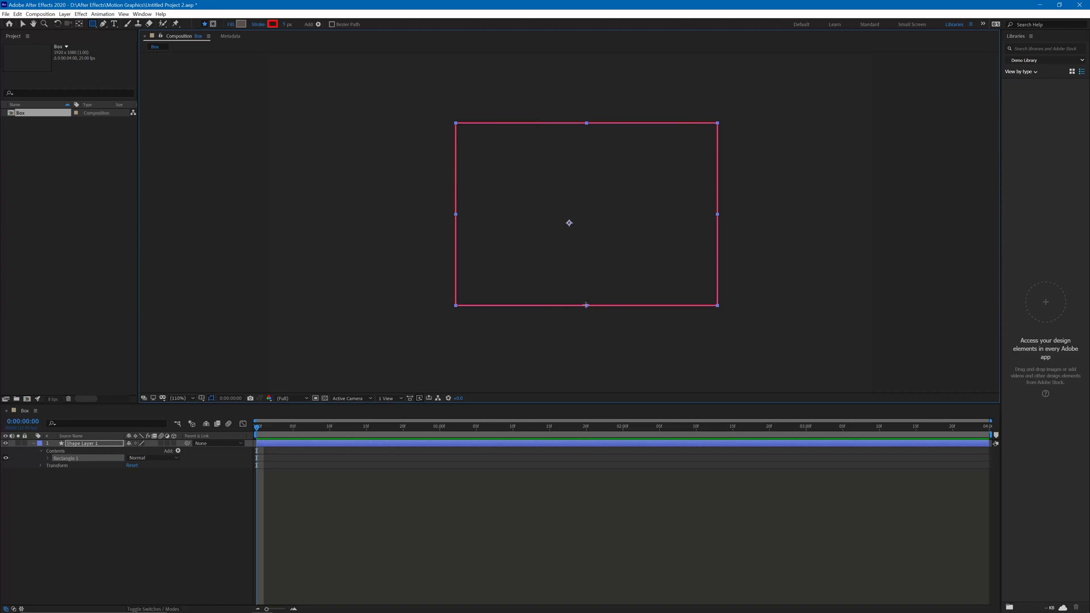
left_click(97, 520)
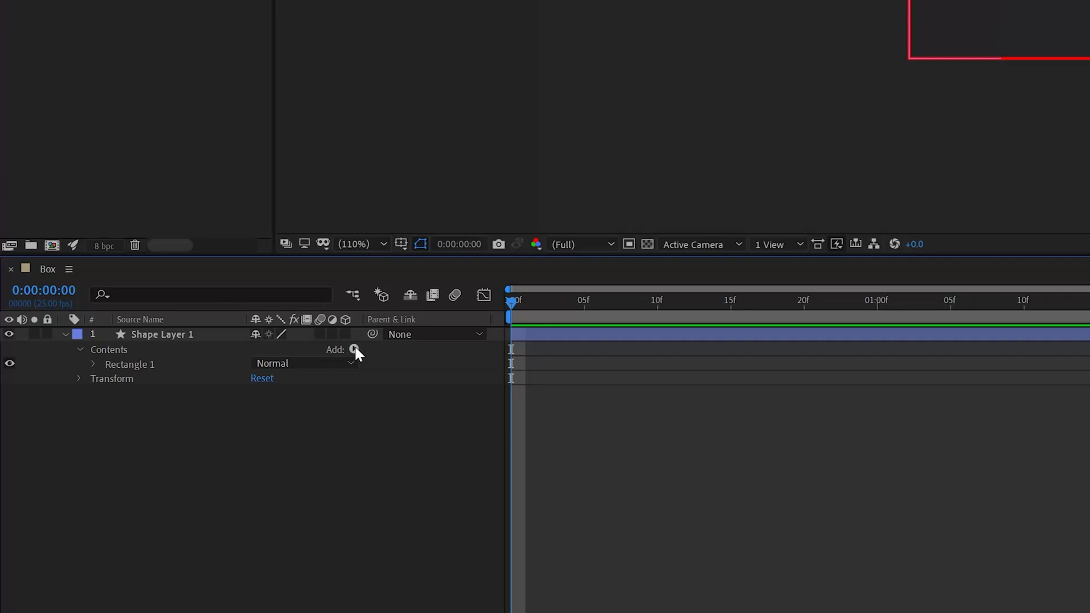
Step: Add Trim Paths 1 to Shape Layer 1 and set a first End keyframe at 0:00
left_click(354, 348)
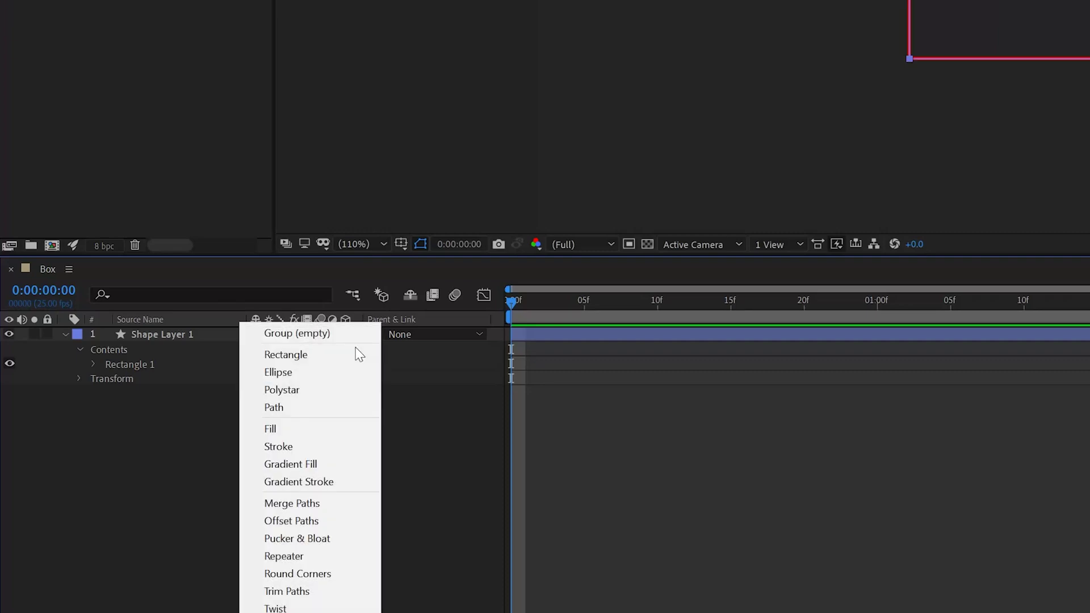
left_click(315, 590)
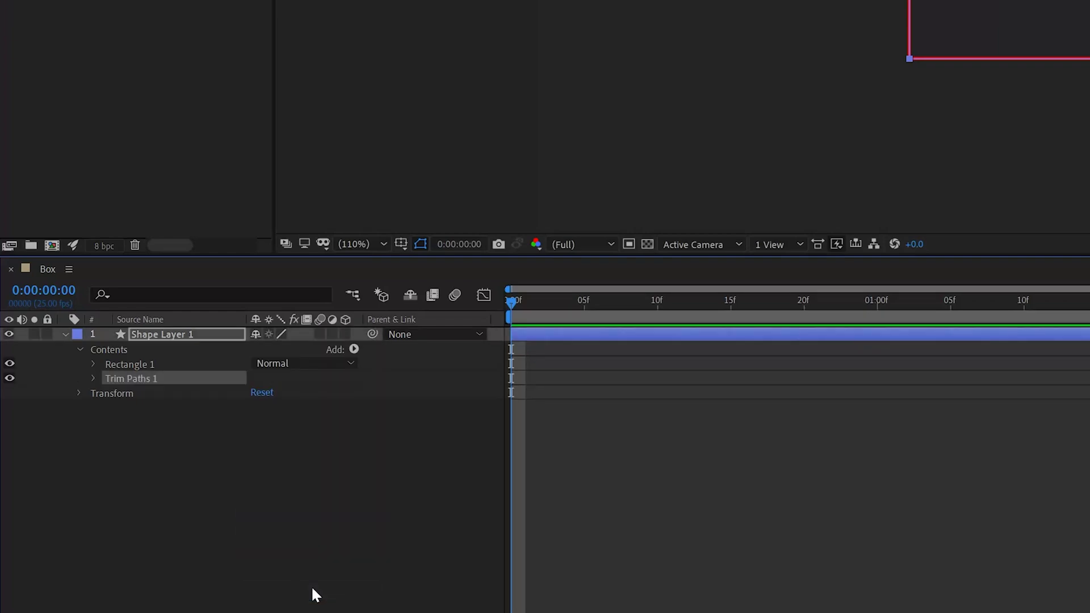
left_click(94, 379)
left_click(204, 409)
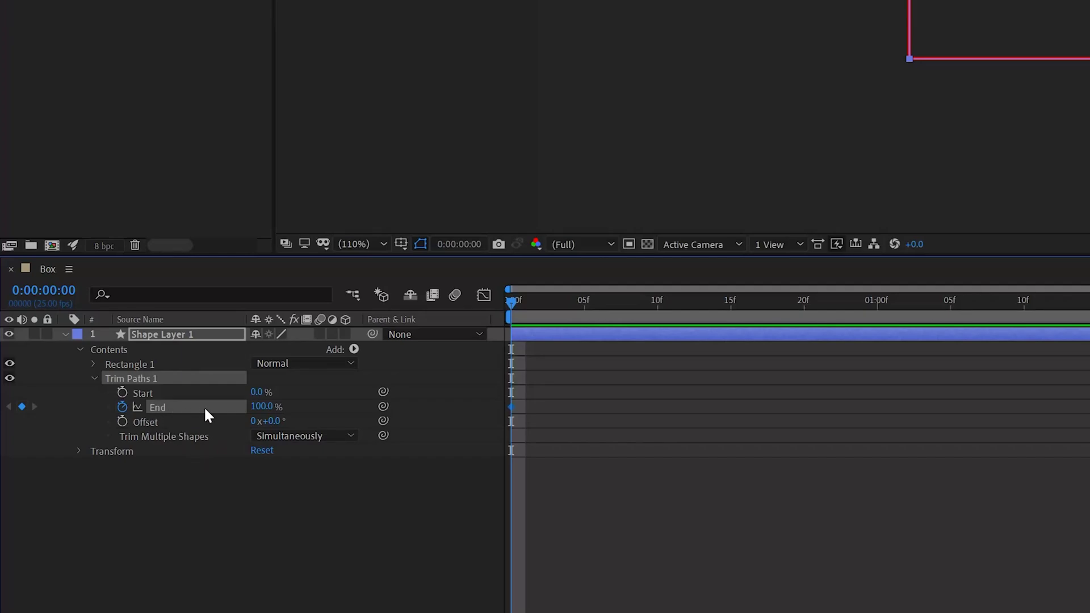
Step: Keyframe Trim Paths End from 0% at the start to 100% at one second
left_click_drag(261, 406, 241, 409)
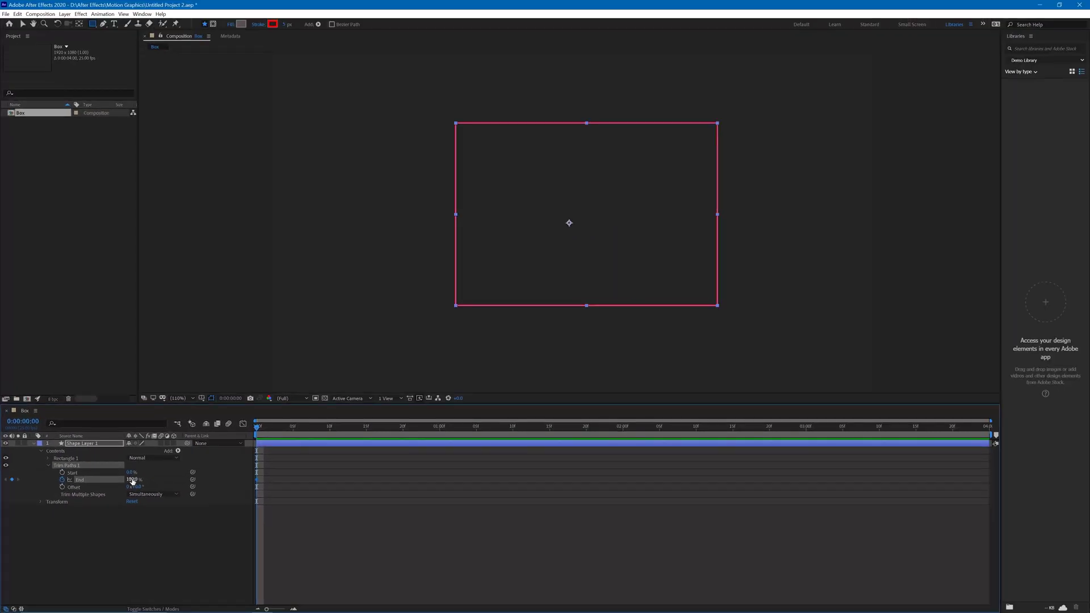
left_click_drag(124, 480, 91, 489)
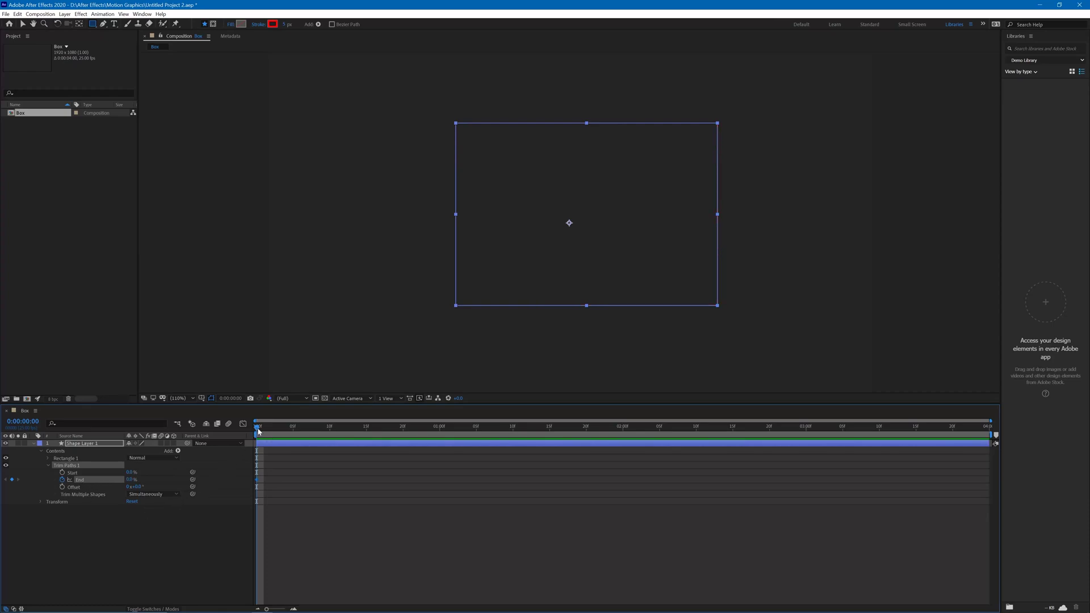
left_click_drag(258, 430, 440, 431)
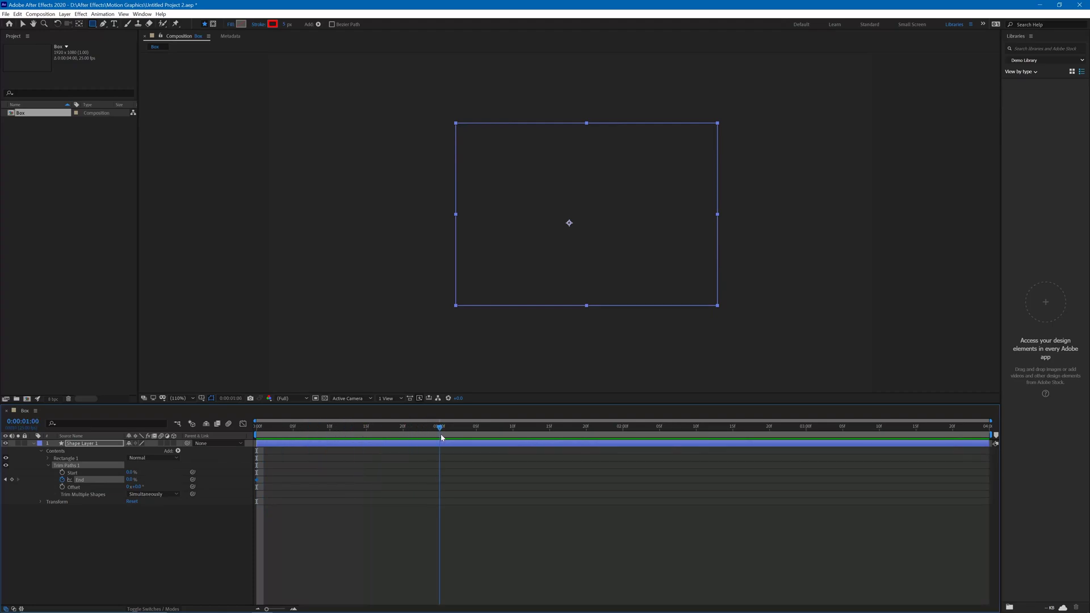
left_click(136, 482)
type("100")
key("Return")
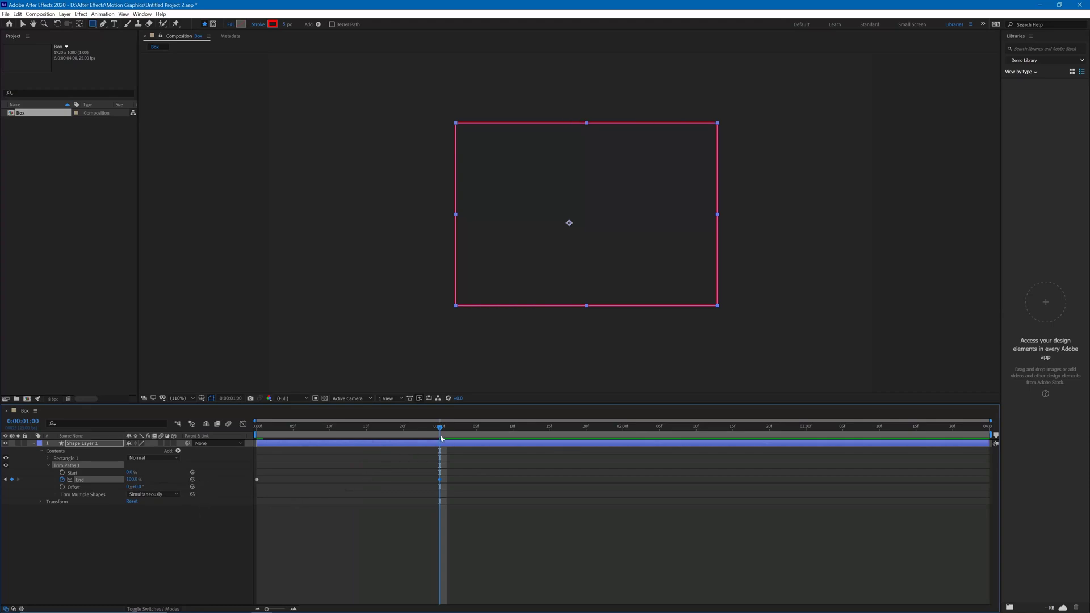
mouse_move(439, 430)
left_mouse_down()
mouse_move(329, 430)
mouse_move(804, 429)
left_mouse_up()
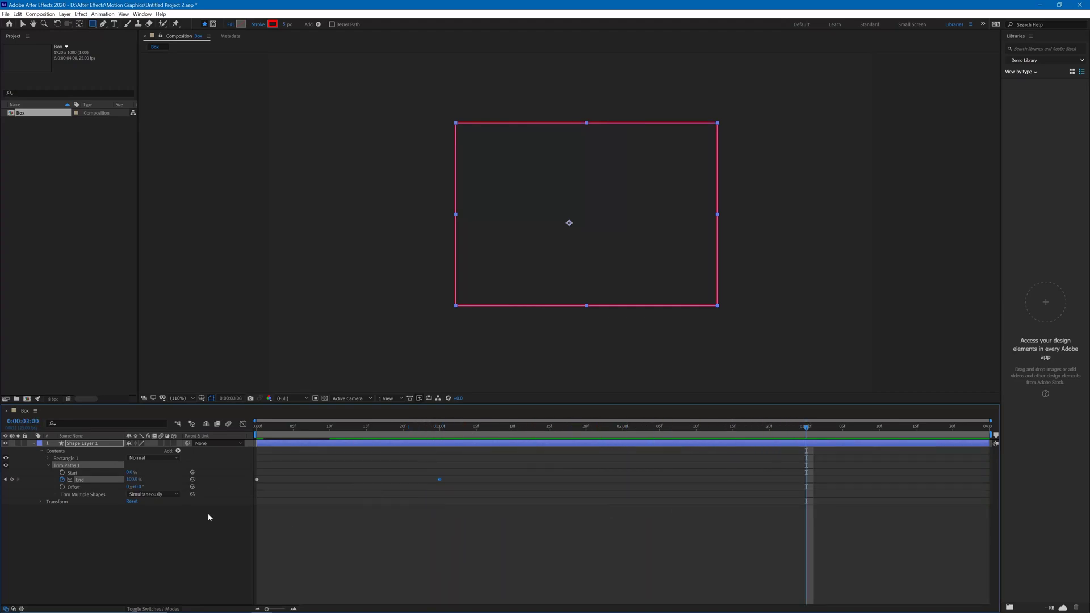
Step: Add a hold End keyframe at 3 seconds and set End to 0% at the composition end
left_click(12, 480)
left_click_drag(806, 430, 992, 435)
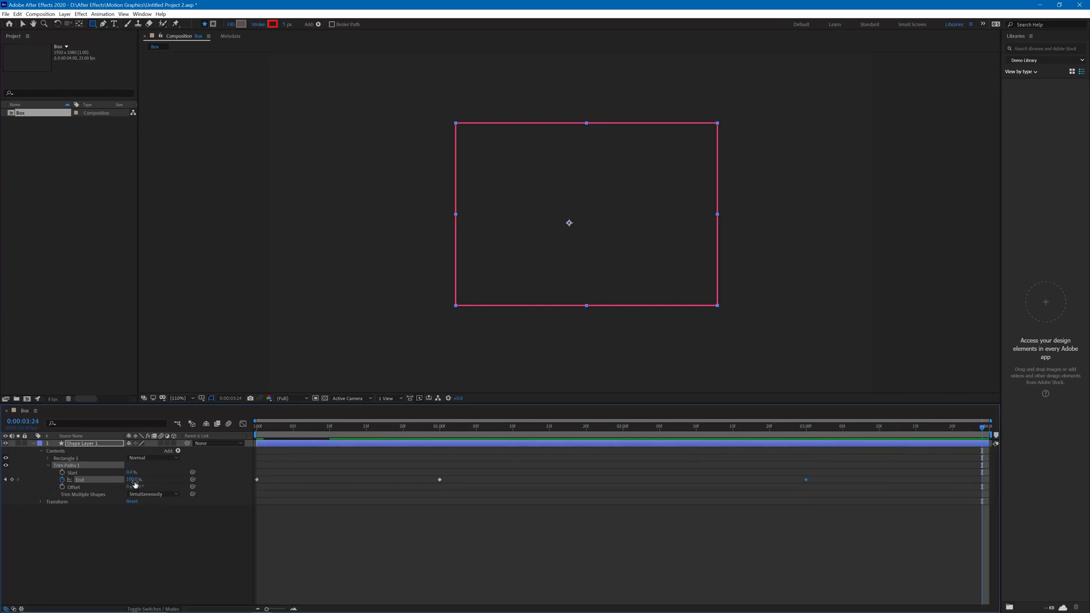
left_click_drag(132, 480, 63, 483)
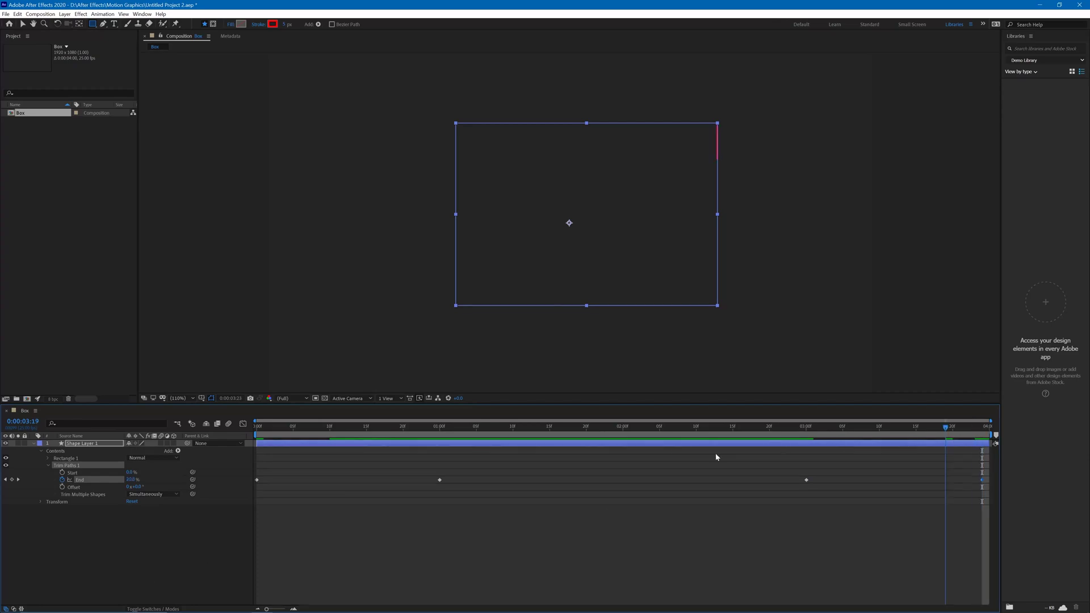
key("Home")
left_click_drag(260, 438, 938, 459)
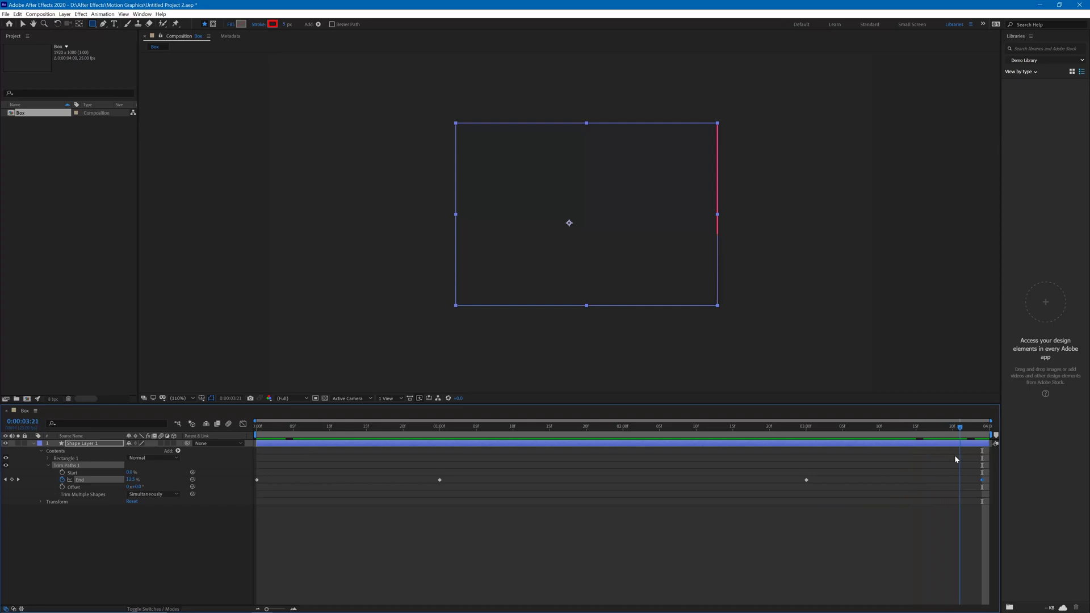
left_click_drag(955, 455, 506, 462)
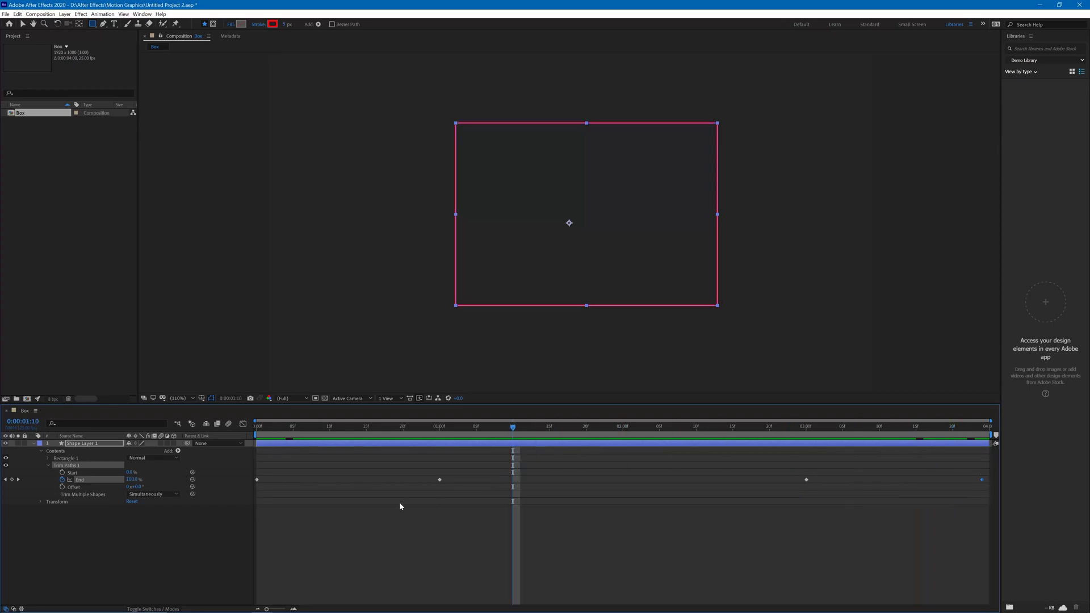
Step: Apply Easy Ease Out to the 0-second End keyframe and Easy Ease In to the 1-second one
left_click(259, 482)
left_click(257, 480)
right_click(257, 480)
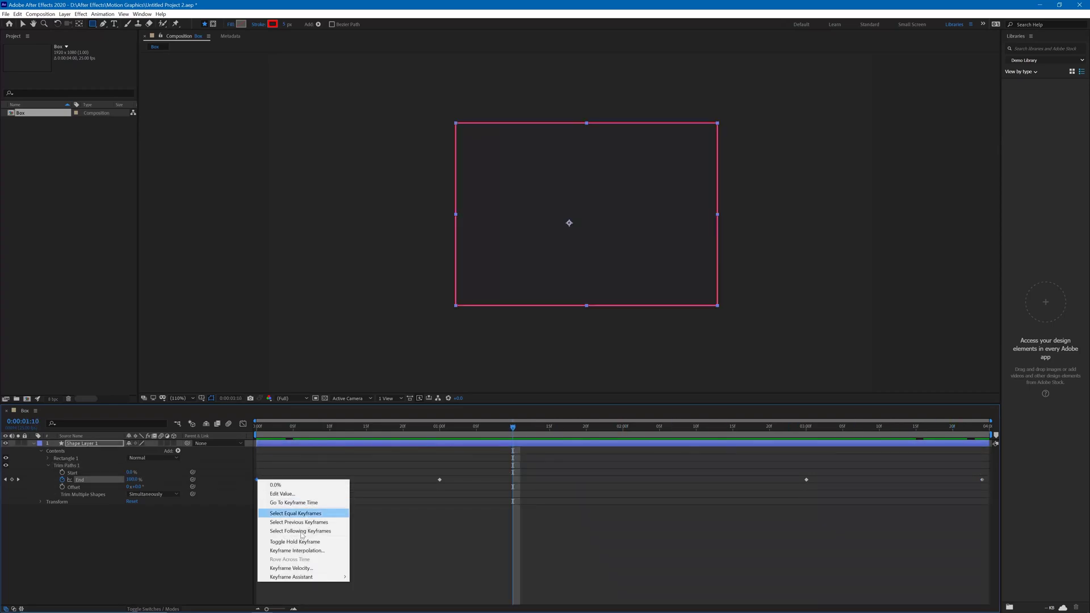
mouse_move(292, 578)
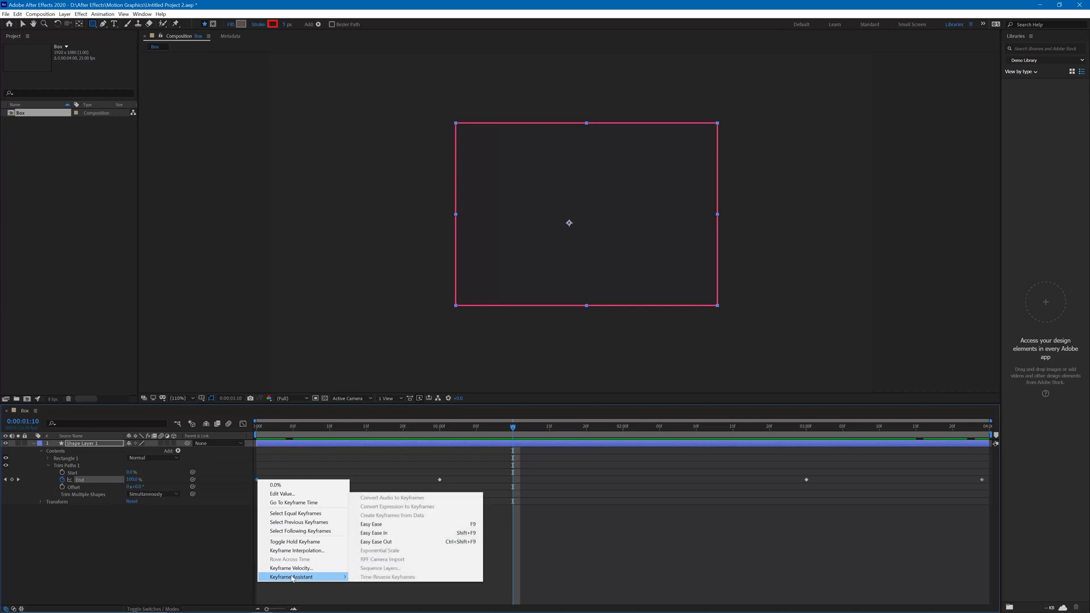
left_click(389, 542)
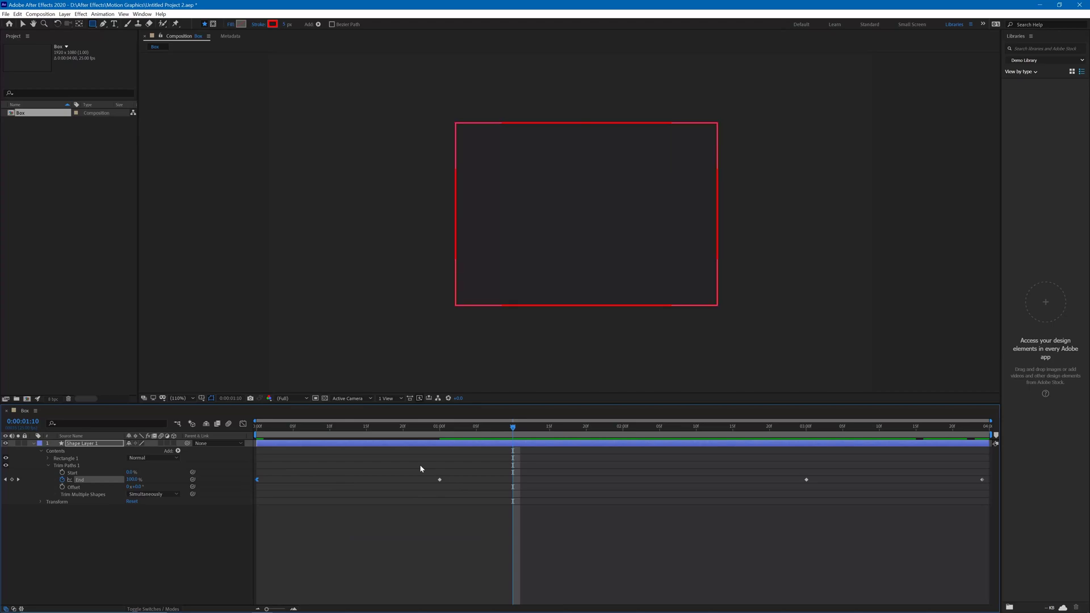
left_click_drag(420, 464, 457, 492)
right_click(440, 481)
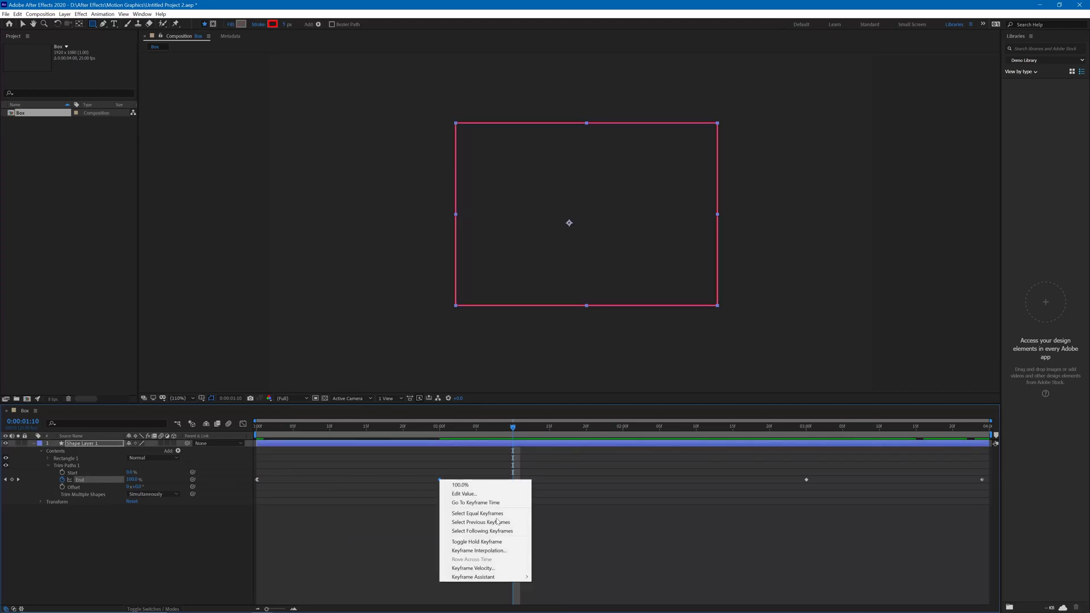
mouse_move(489, 577)
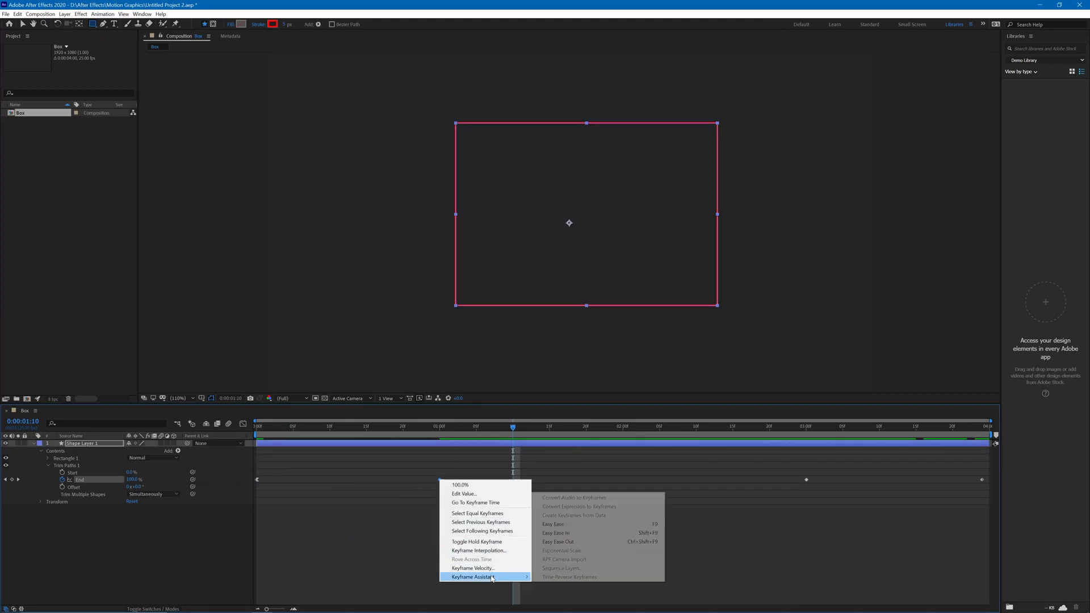
left_click(573, 533)
Step: Apply Easy Ease Out to the 3-second End keyframe and Easy Ease In to the 4-second one
mouse_move(792, 469)
left_mouse_down()
mouse_move(817, 494)
mouse_move(811, 478)
left_mouse_up()
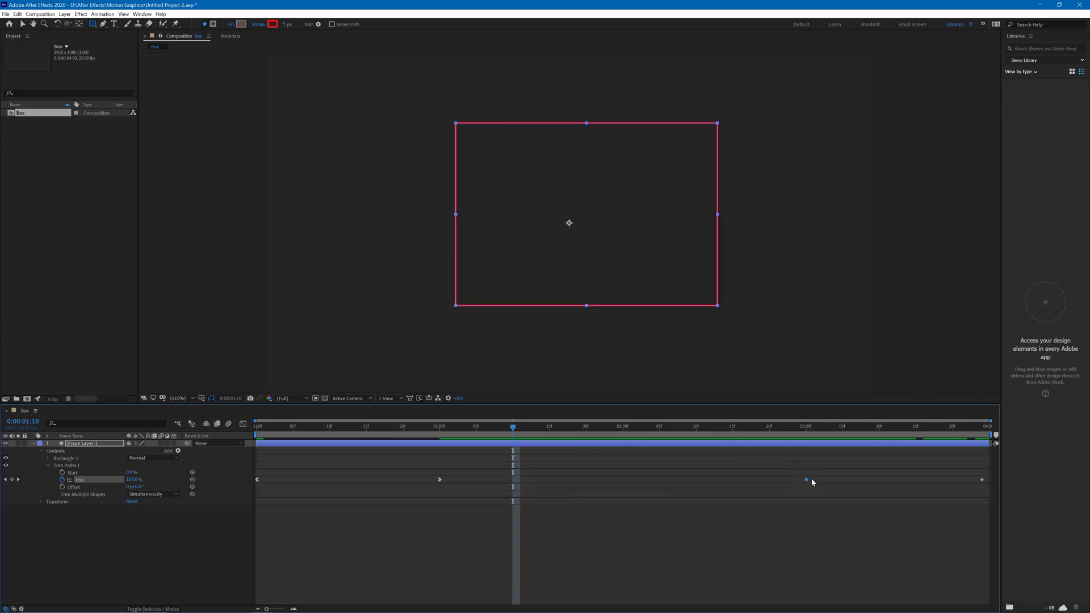
right_click(806, 480)
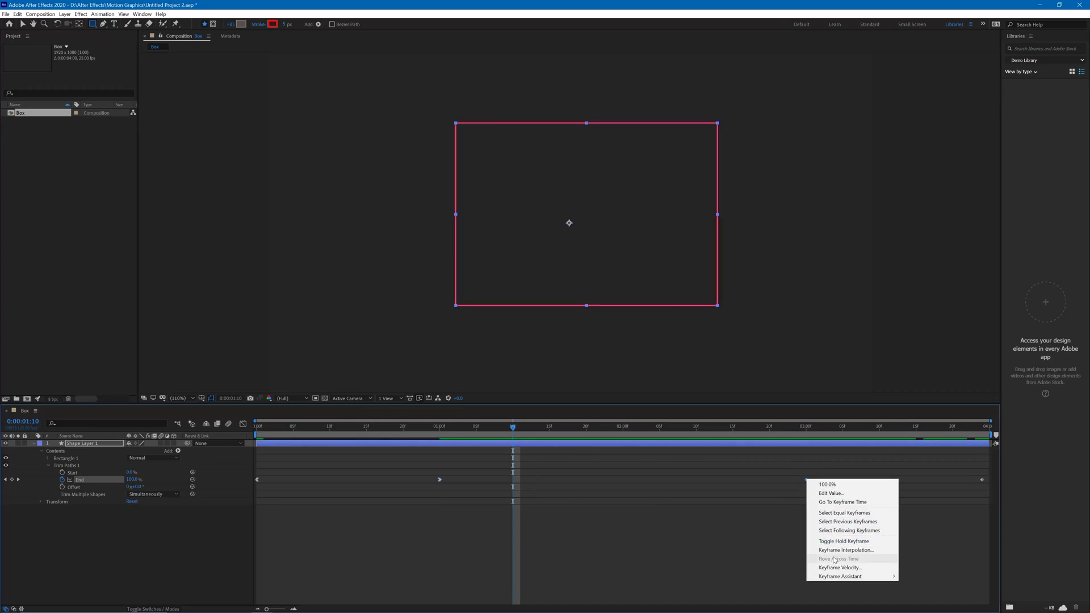
mouse_move(840, 576)
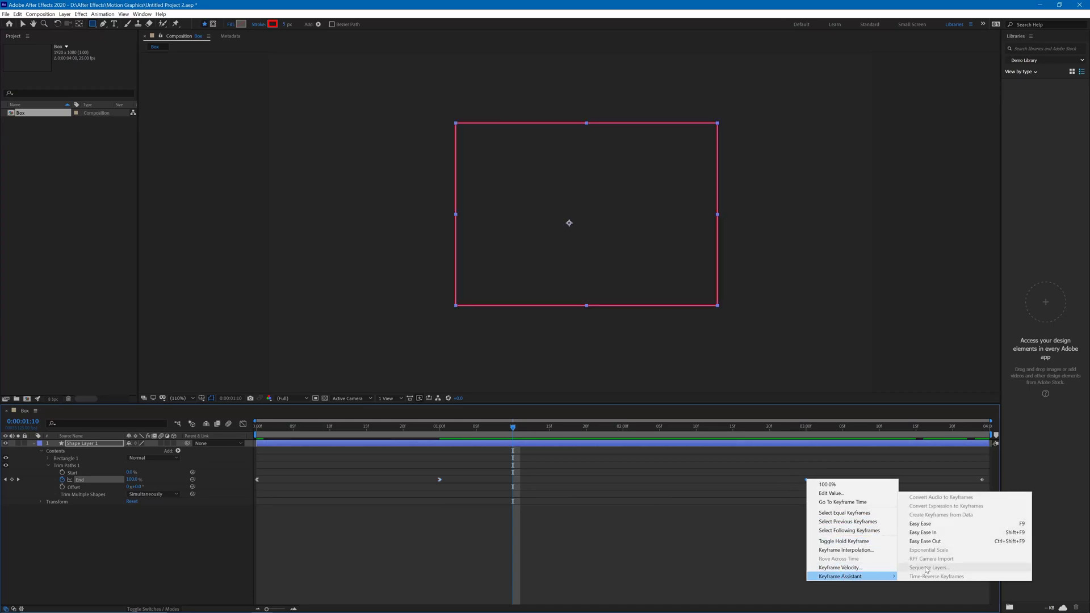
left_click(948, 540)
left_click(989, 491)
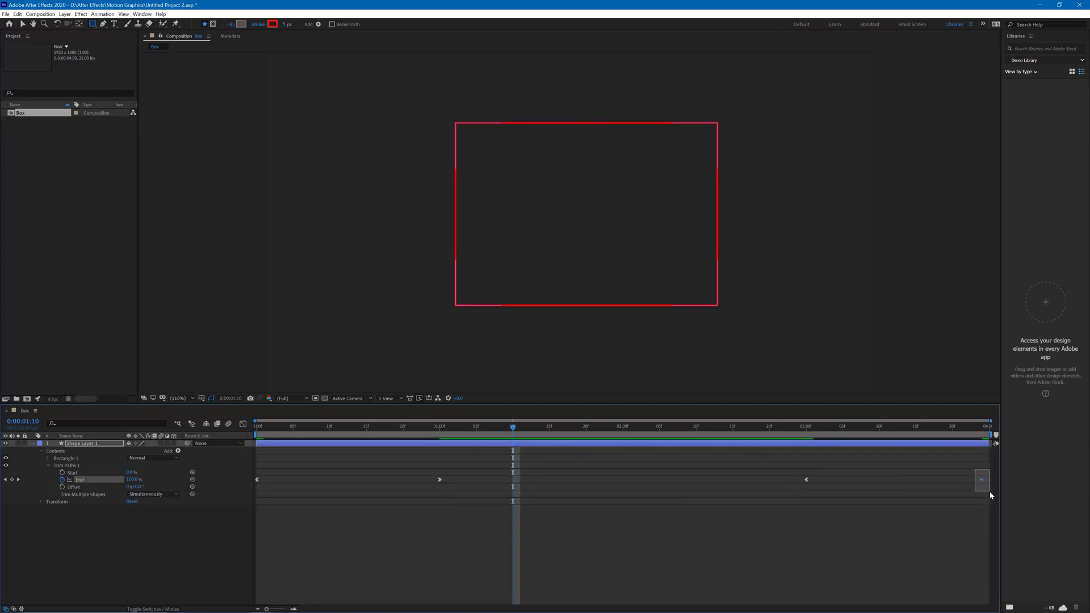
left_click(983, 480)
right_click(983, 480)
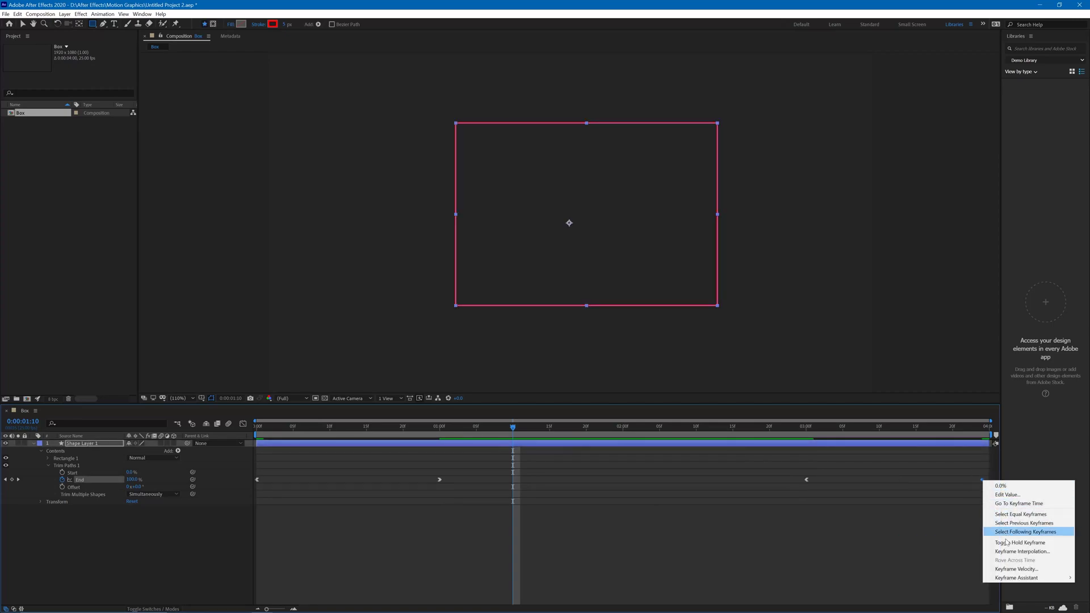
mouse_move(1012, 578)
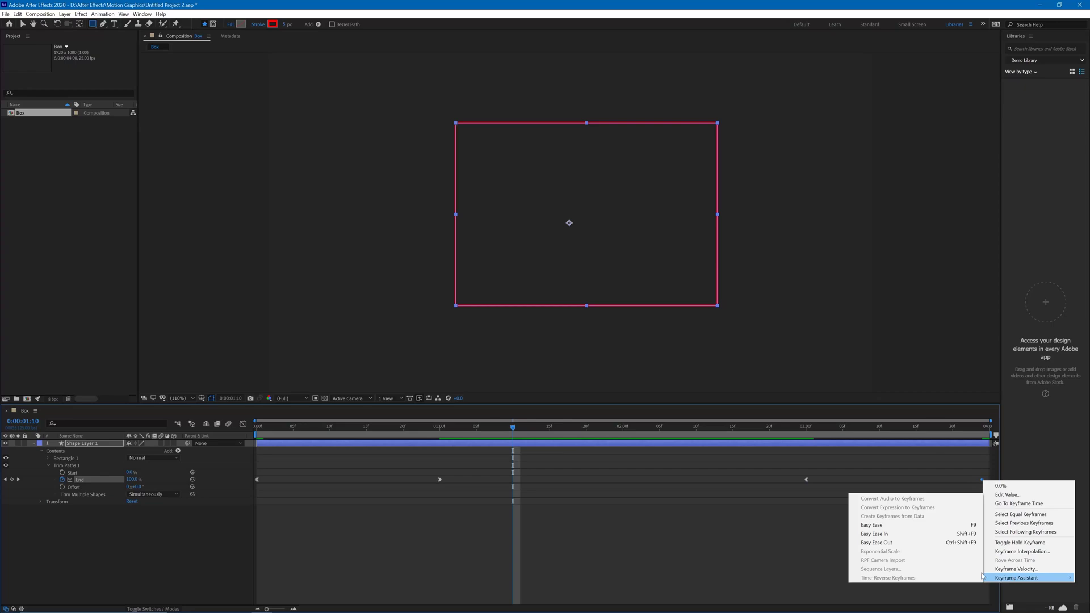
left_click(944, 536)
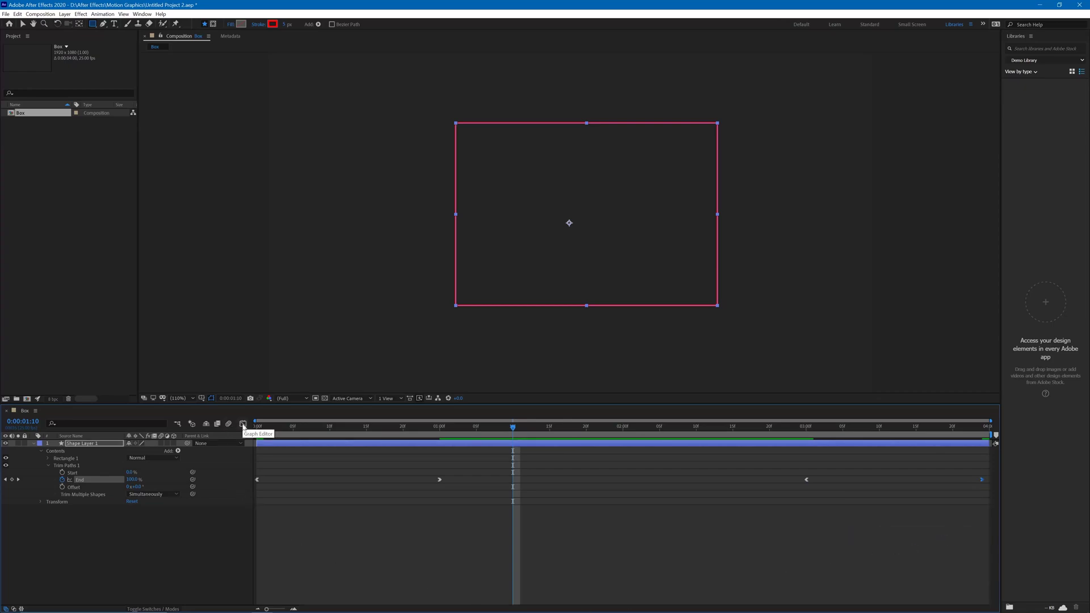
Step: In the Graph Editor, lengthen the ease handles on the 0- and 1-second End keyframes
left_click(243, 424)
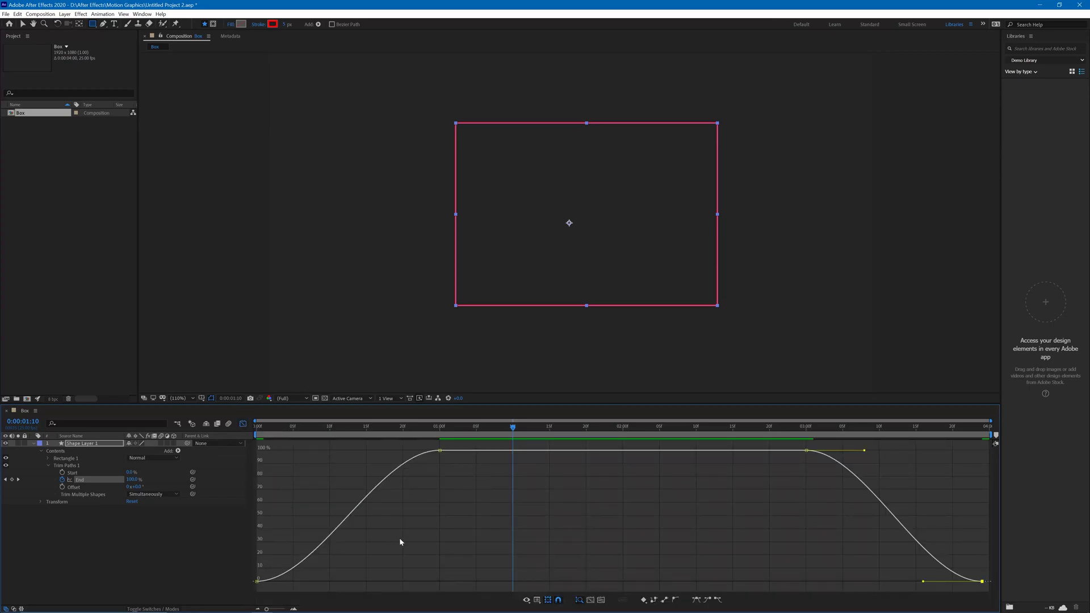
left_click(440, 451)
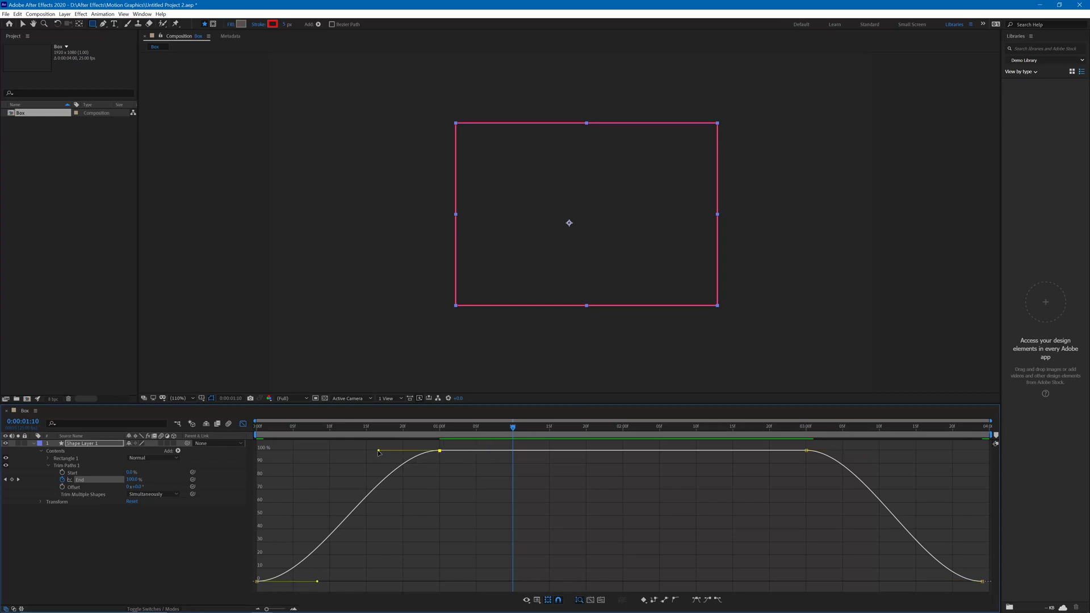
left_click_drag(379, 452, 361, 451)
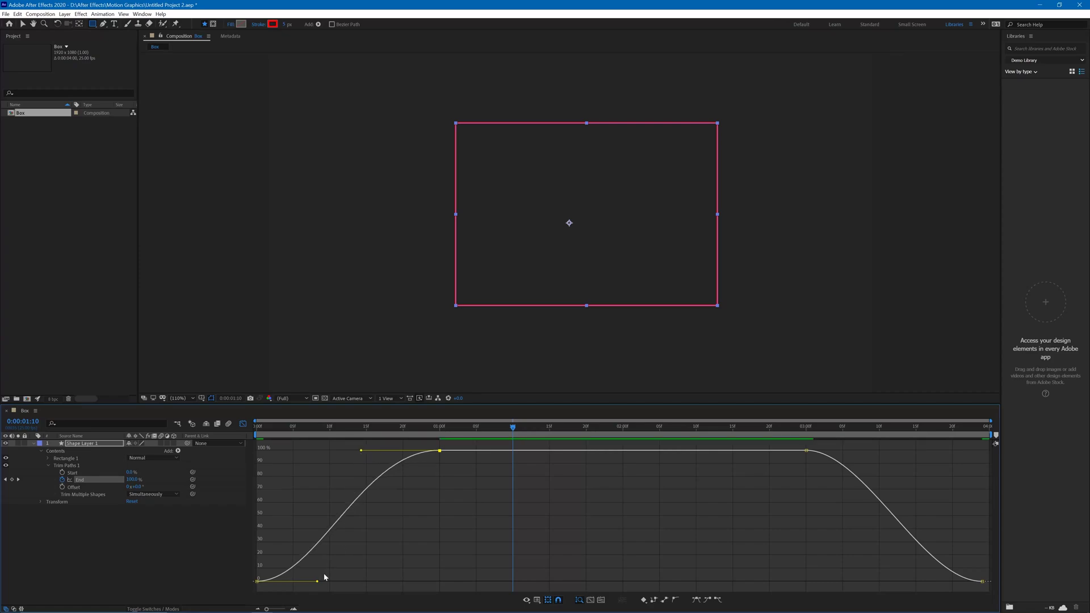
left_click_drag(317, 581, 329, 582)
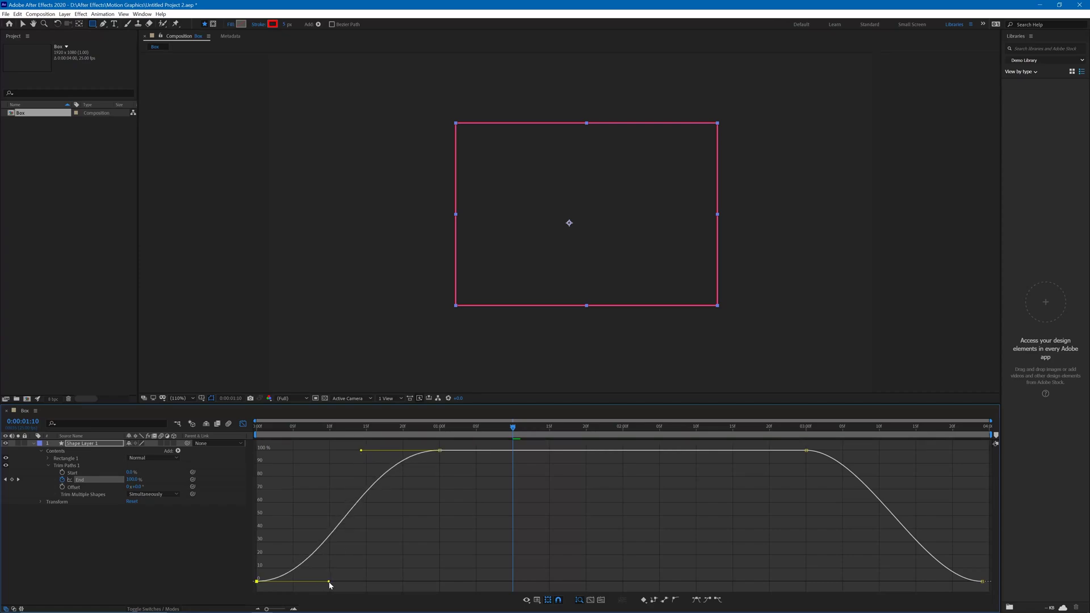
Step: Lengthen the ease handles on the 3- and 4-second keyframes, then return to the timeline start
left_click(806, 451)
left_click_drag(863, 450, 884, 451)
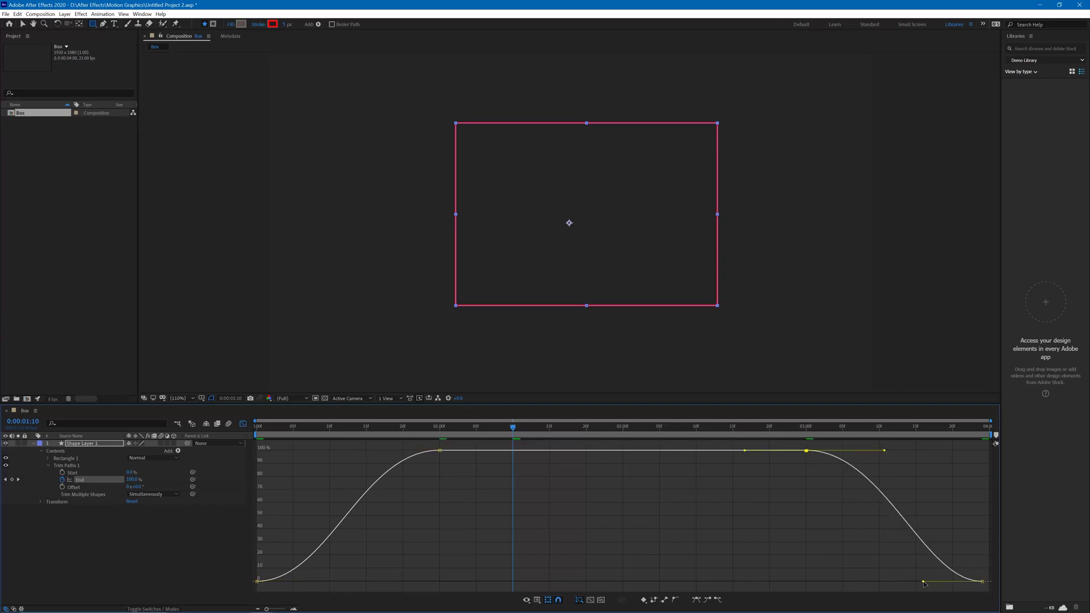
left_click_drag(923, 581, 901, 583)
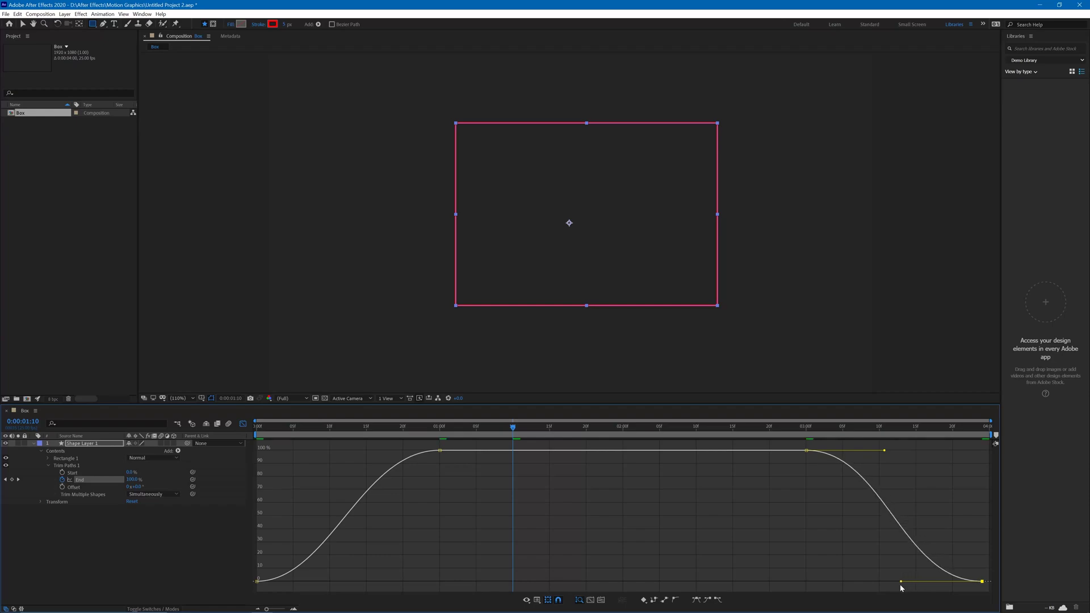
left_click(208, 547)
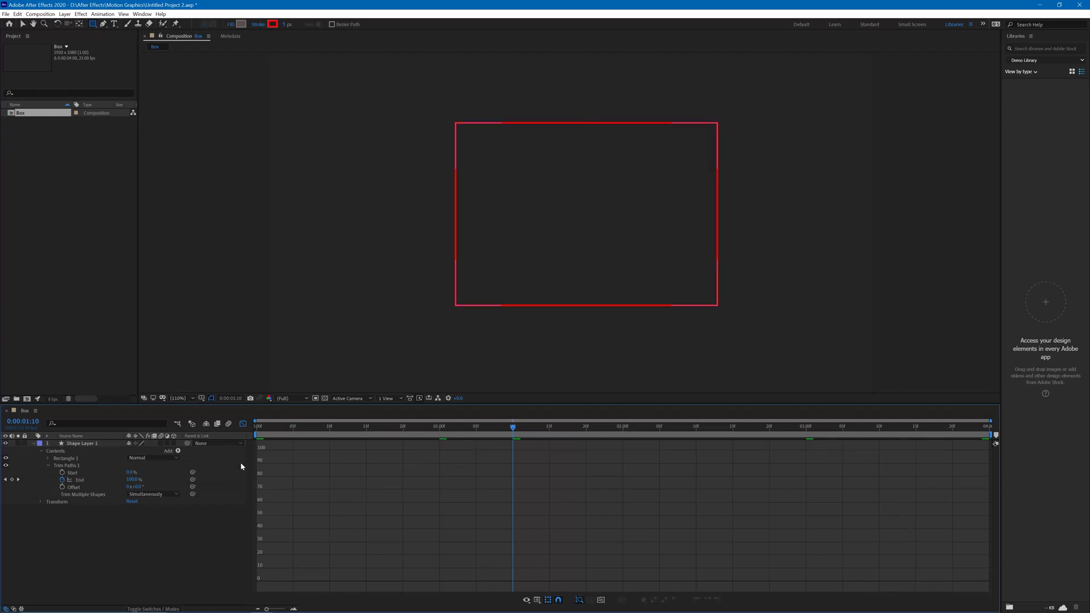
left_click(243, 424)
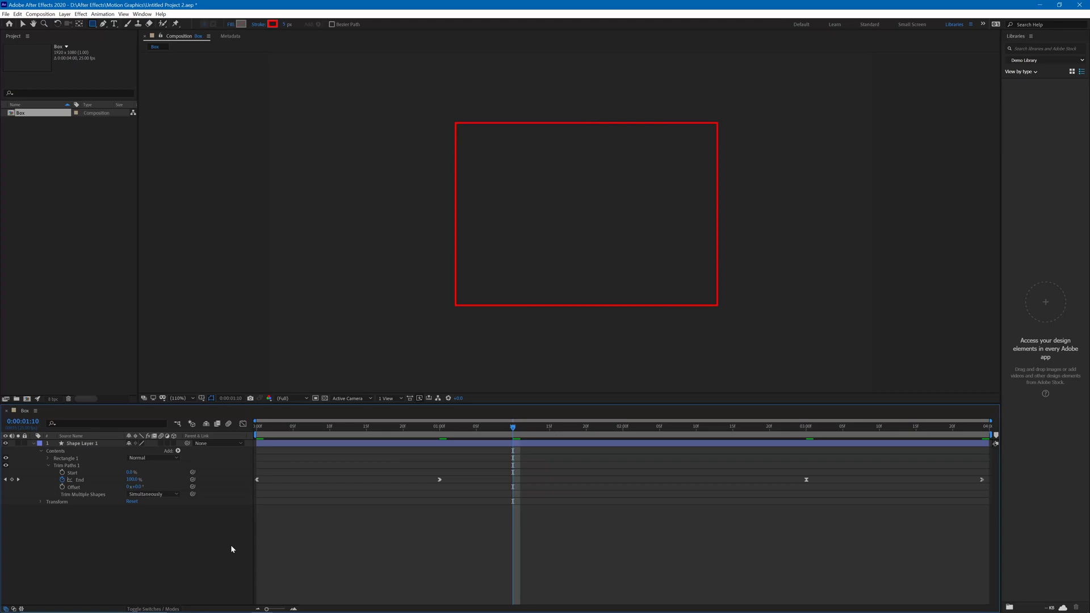
key("Home")
Step: Preview the animation, then create Responsive Design — Time intro and outro regions on Box
key("space")
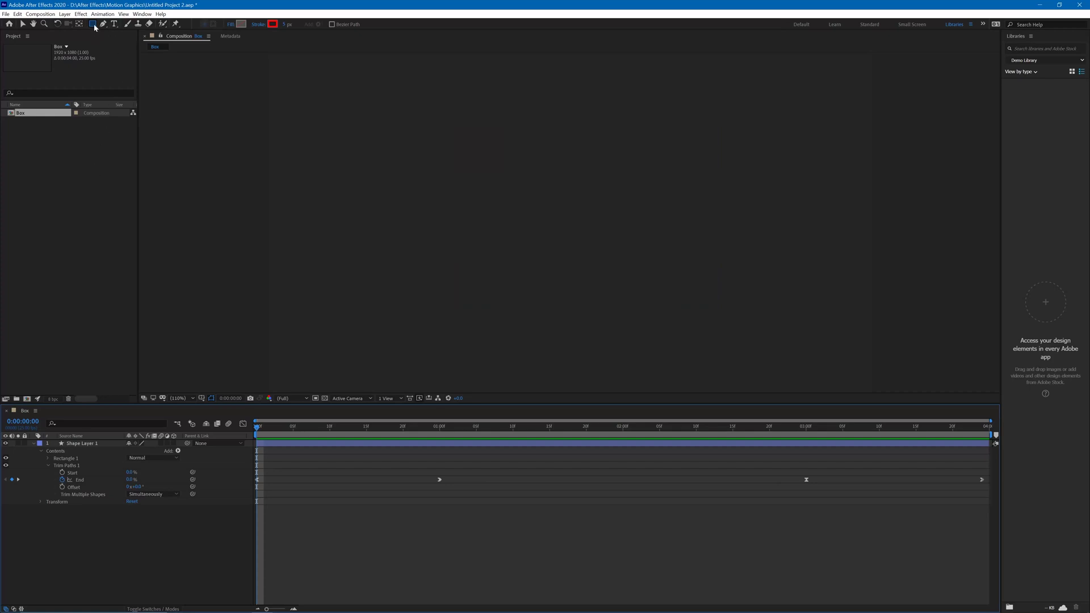
left_click(41, 13)
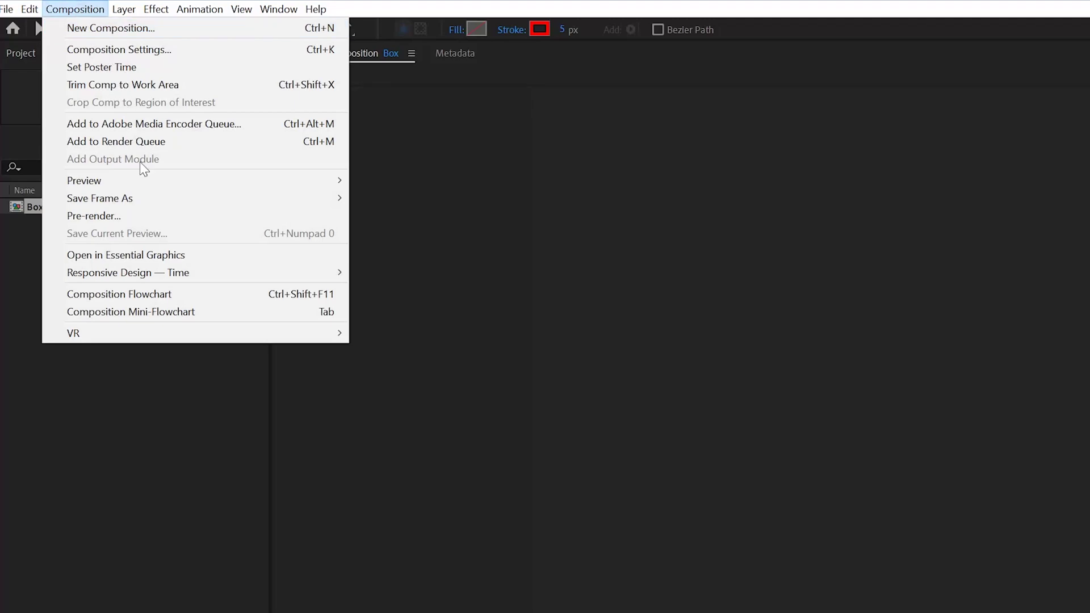
mouse_move(146, 273)
left_click(397, 271)
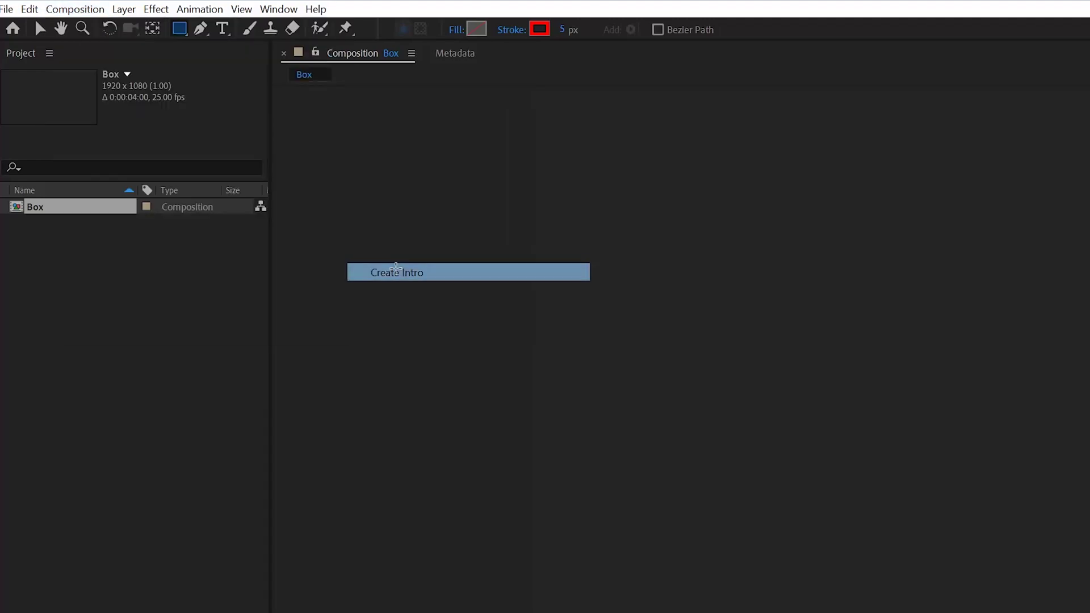
left_click(75, 9)
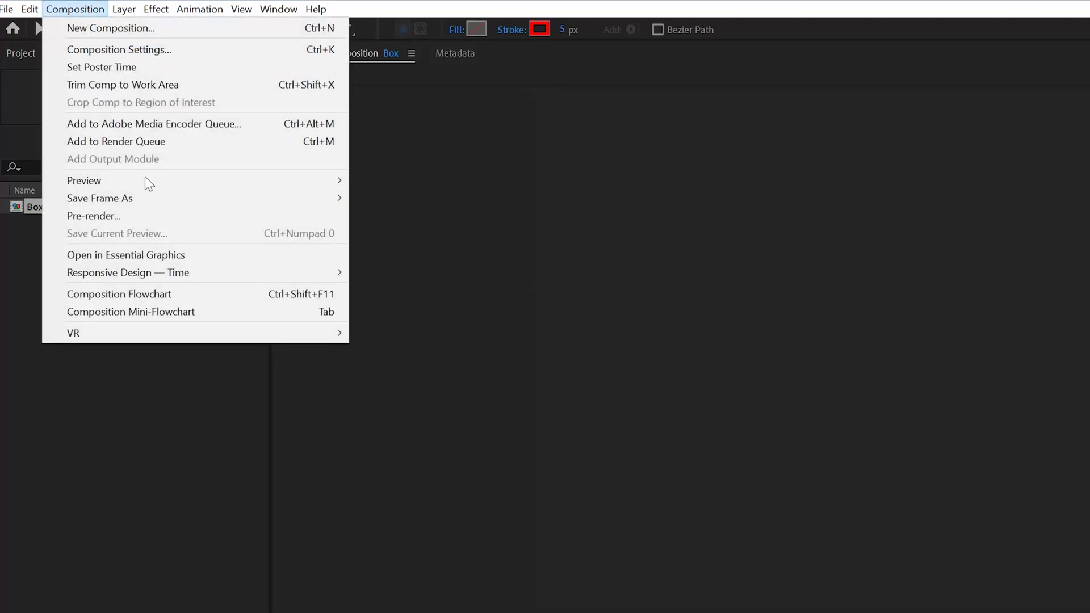
mouse_move(170, 273)
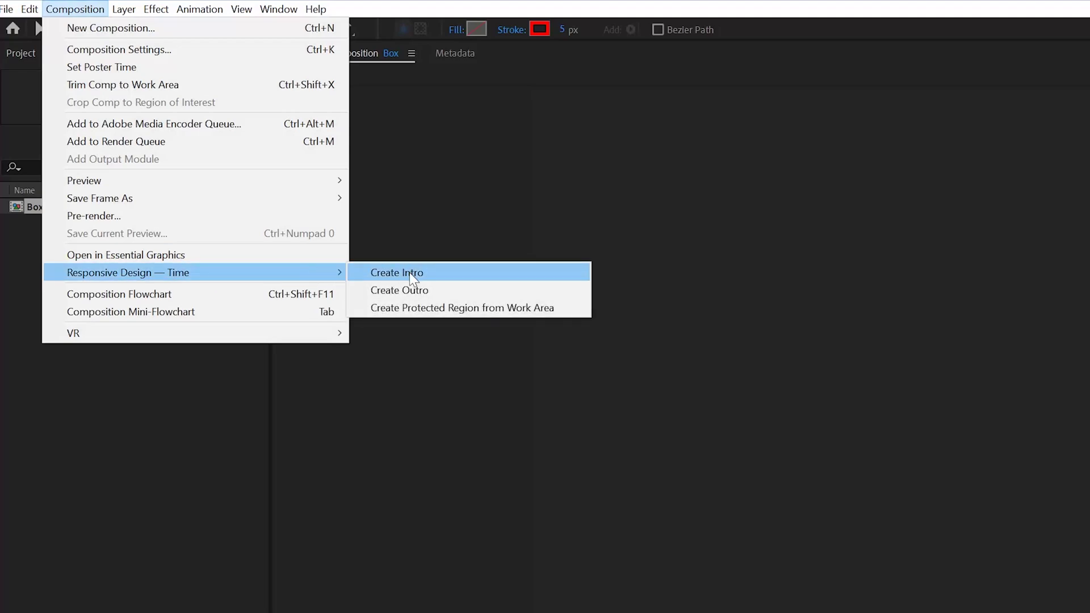
left_click(408, 290)
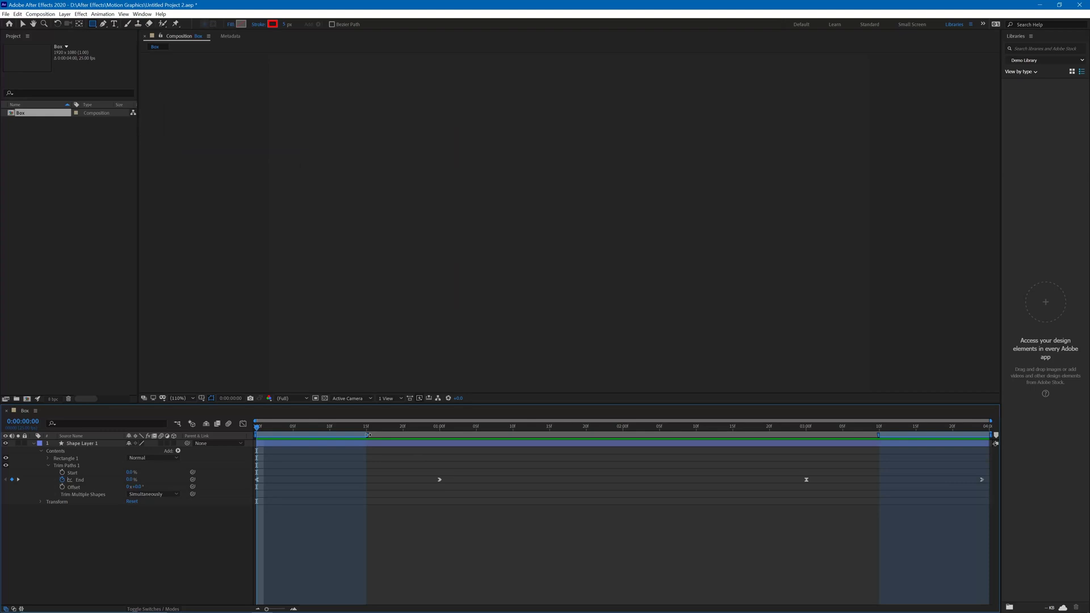
Step: Extend the intro region to 1 second and make the outro run from 3 seconds to the end
left_click_drag(368, 435, 447, 435)
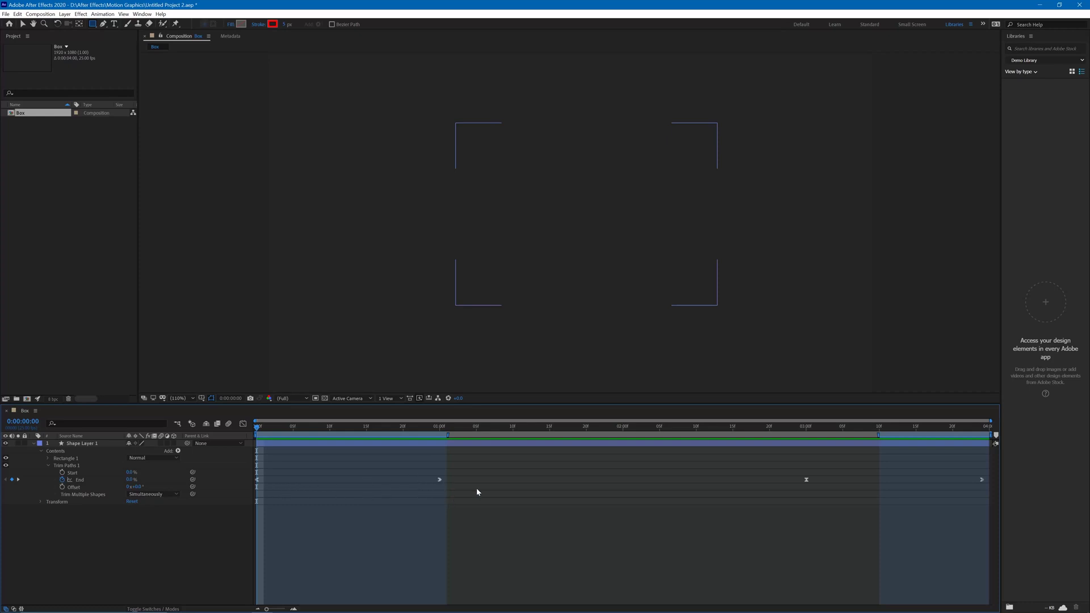
key("space")
left_click_drag(879, 435, 798, 435)
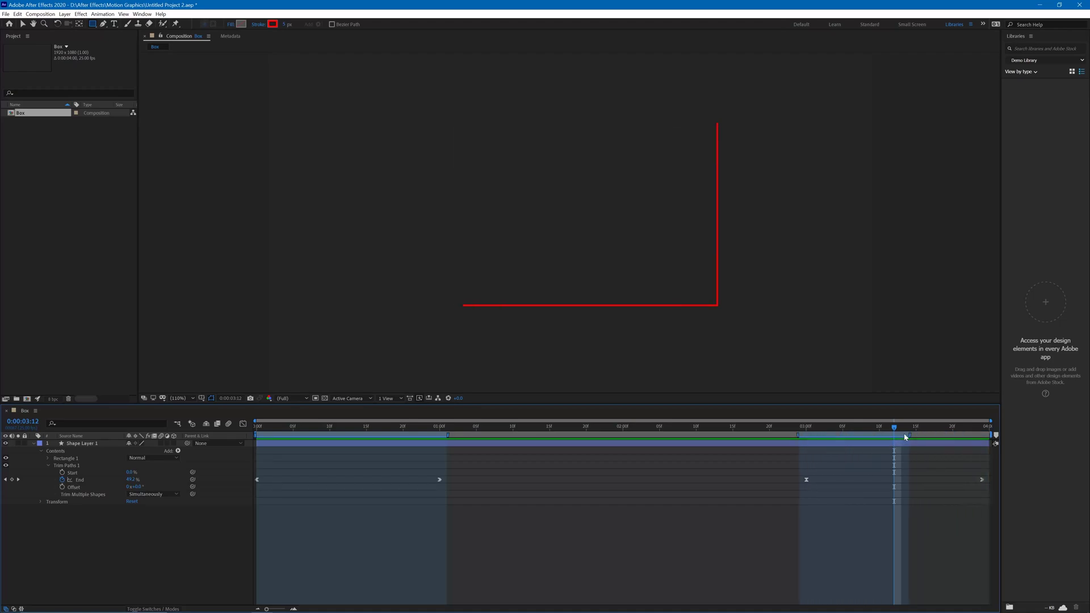
left_click_drag(918, 435, 990, 434)
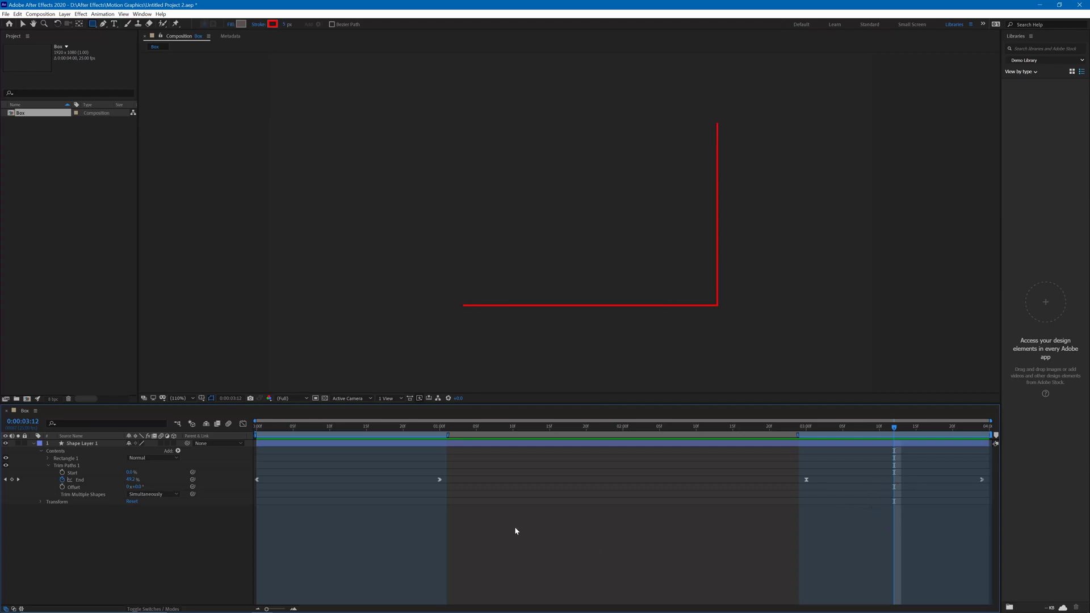
left_click(564, 427)
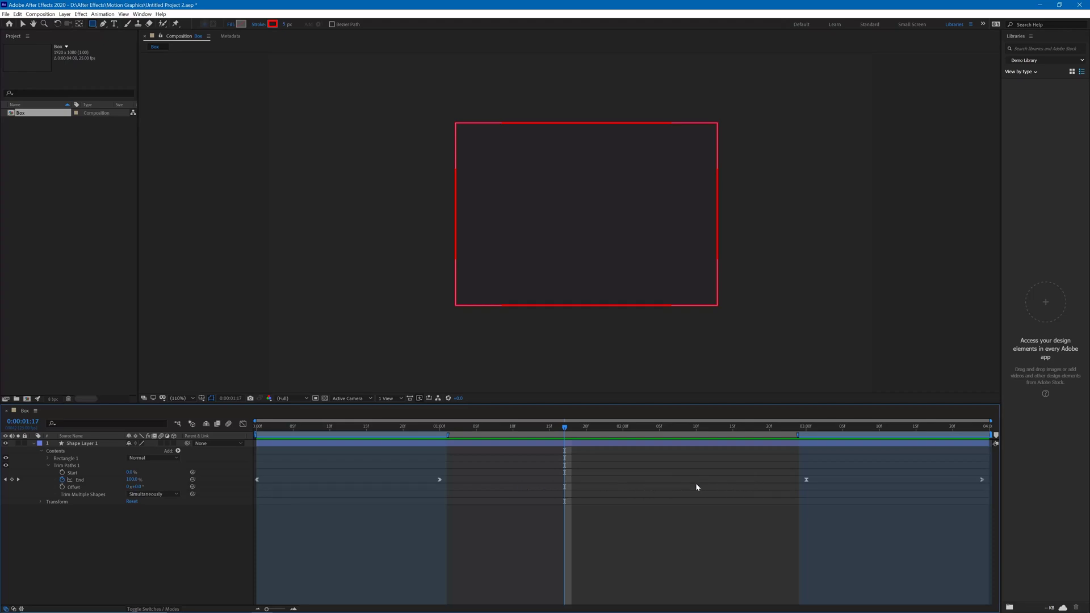
left_click(608, 427)
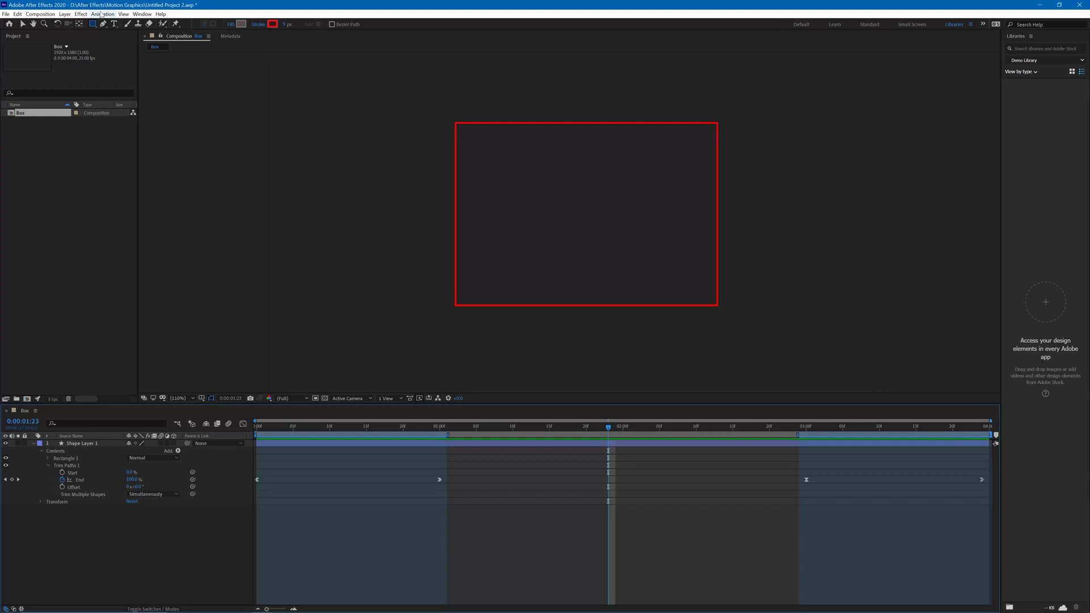
Step: In Essential Graphics, set Box as the master composition and name the template 'Box hightlght'
left_click(142, 14)
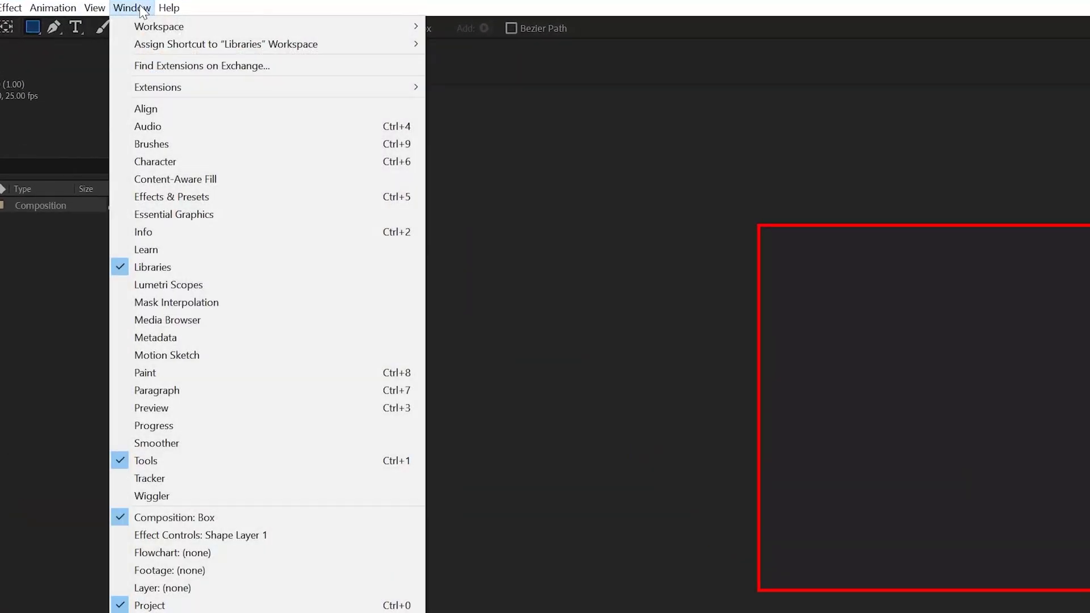
left_click(190, 214)
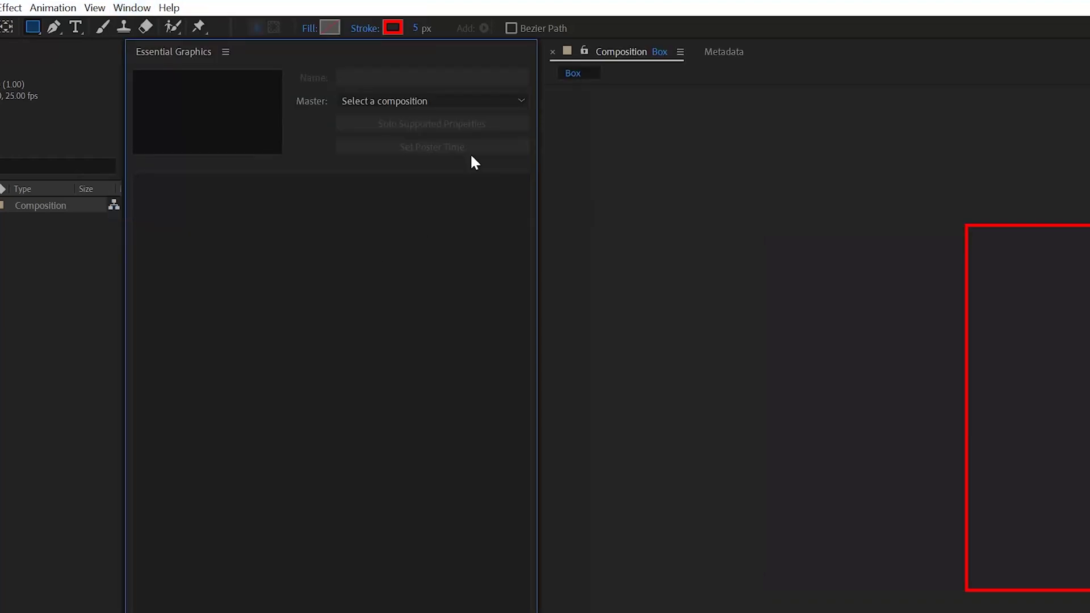
left_click(421, 101)
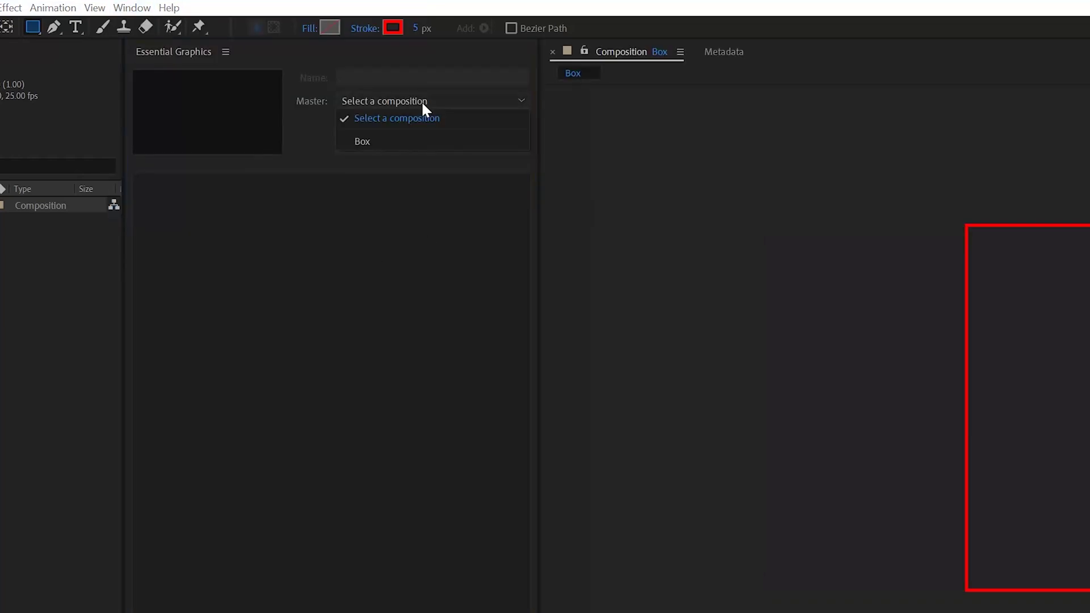
left_click(364, 141)
left_click(381, 77)
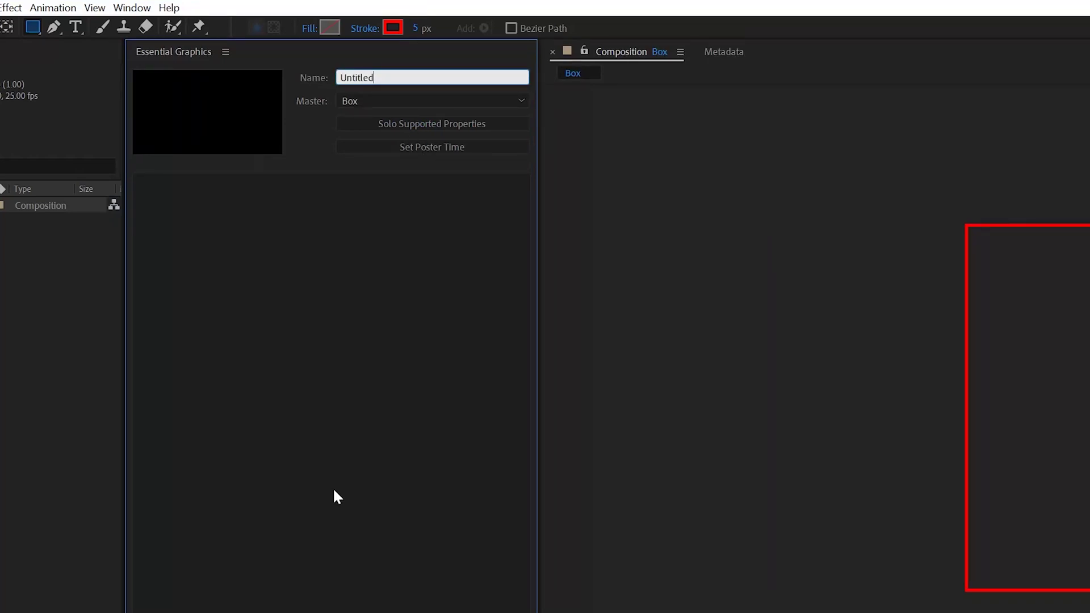
type("Box hightlght")
left_click(334, 492)
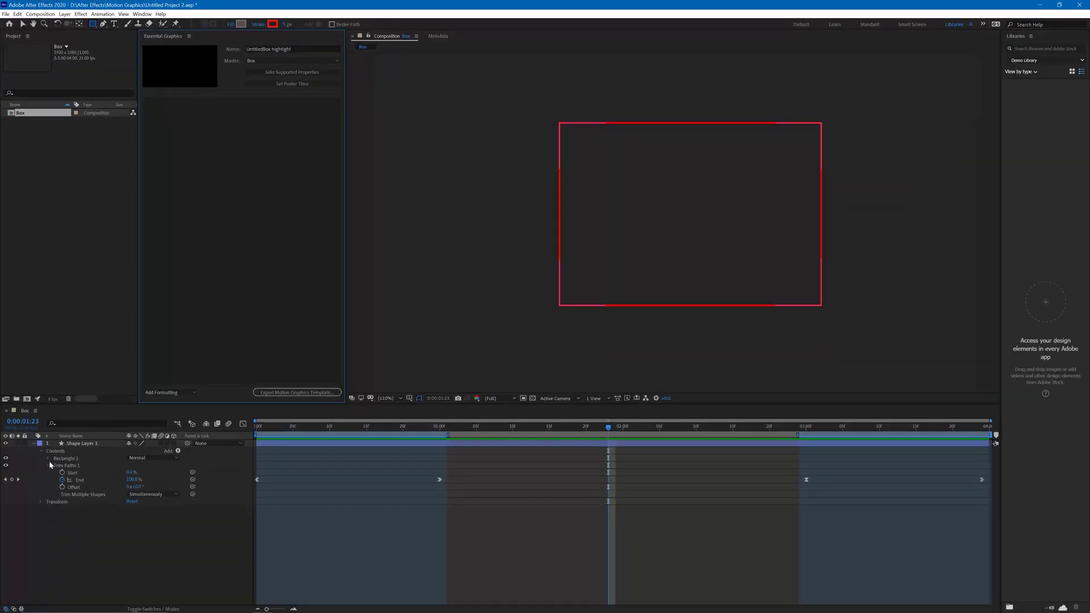
Step: Add the box's stroke Color and Stroke Width (5) to the Essential Graphics panel
left_click(47, 458)
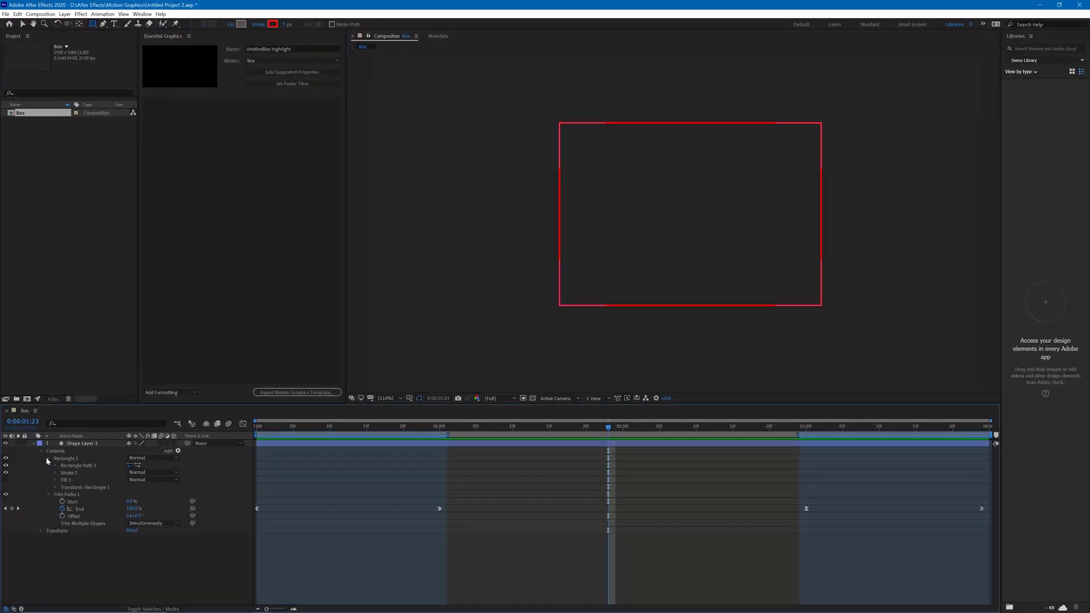
left_click(53, 472)
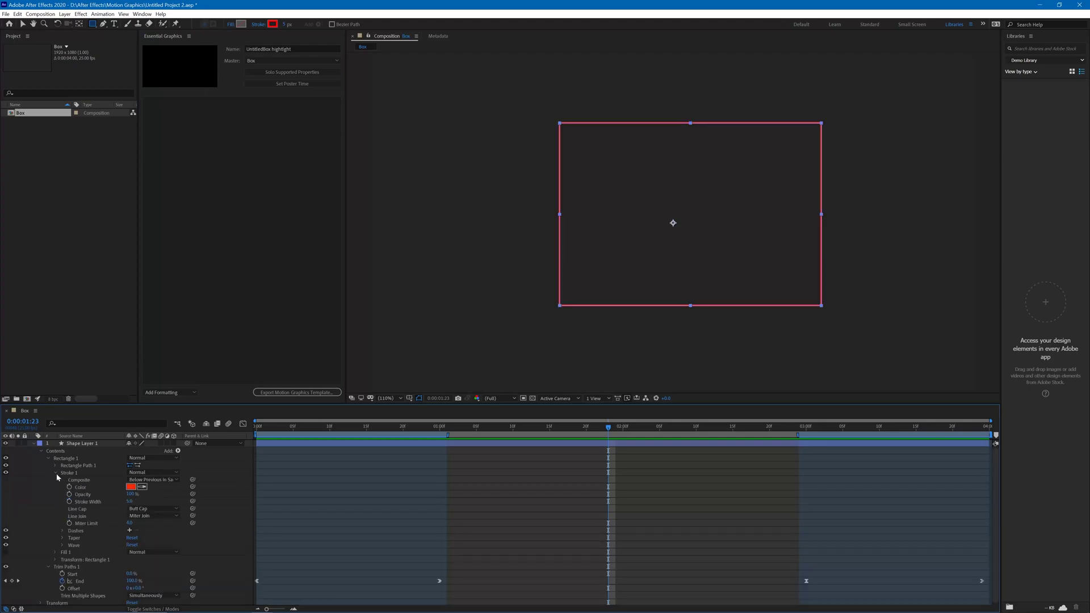
mouse_move(80, 487)
left_mouse_down()
mouse_move(143, 435)
mouse_move(238, 203)
mouse_move(195, 249)
left_mouse_up()
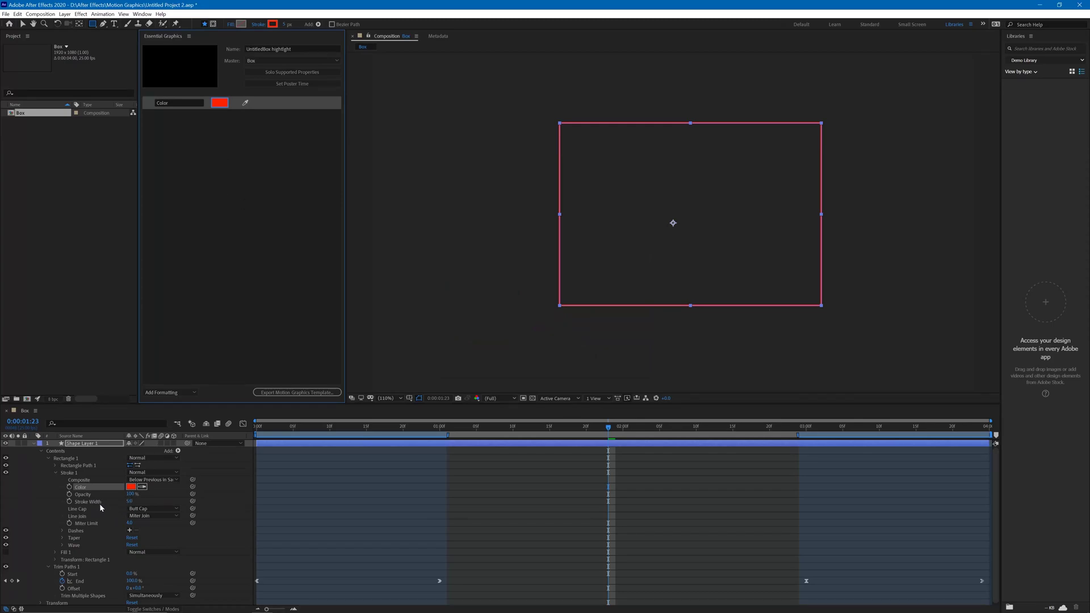
mouse_move(88, 501)
left_mouse_down()
mouse_move(193, 376)
mouse_move(205, 194)
left_mouse_up()
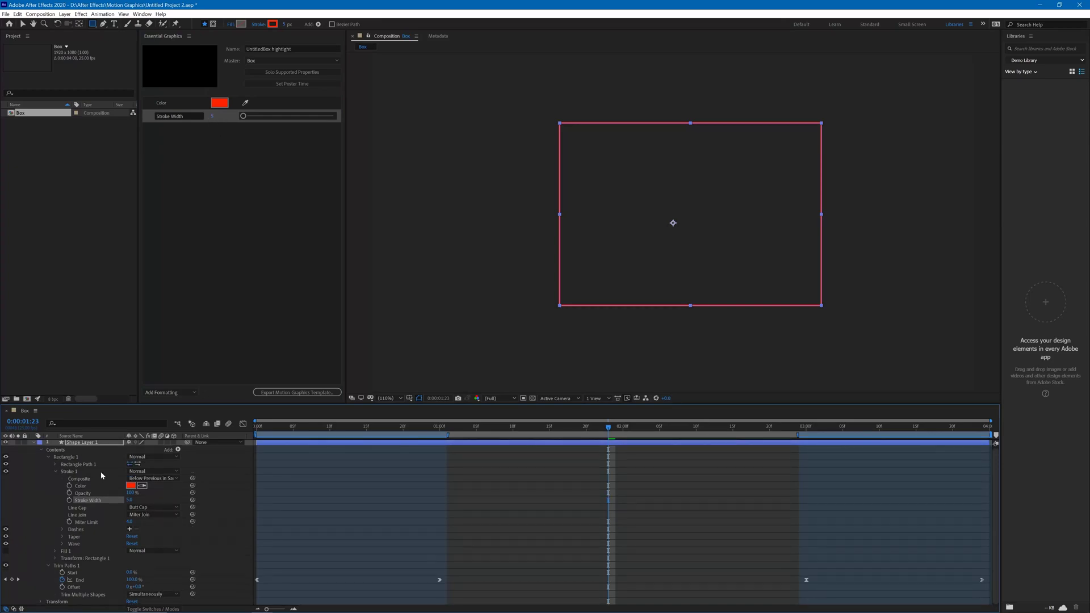
Step: Add the rectangle Size (836.8, 583.6) as a template control and preview the animation
left_click(55, 464)
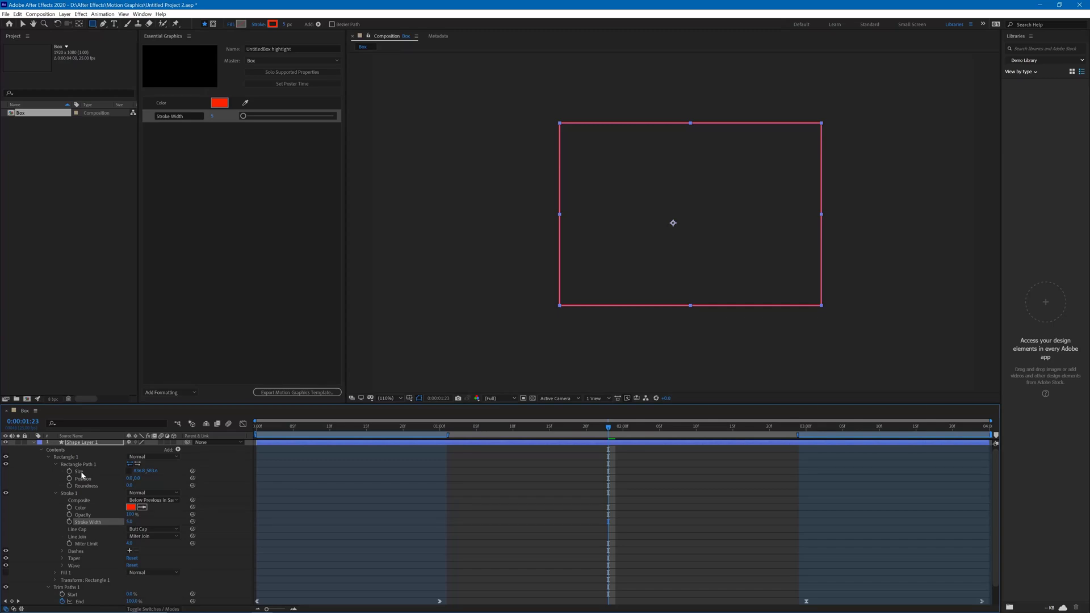
left_click_drag(82, 476, 206, 215)
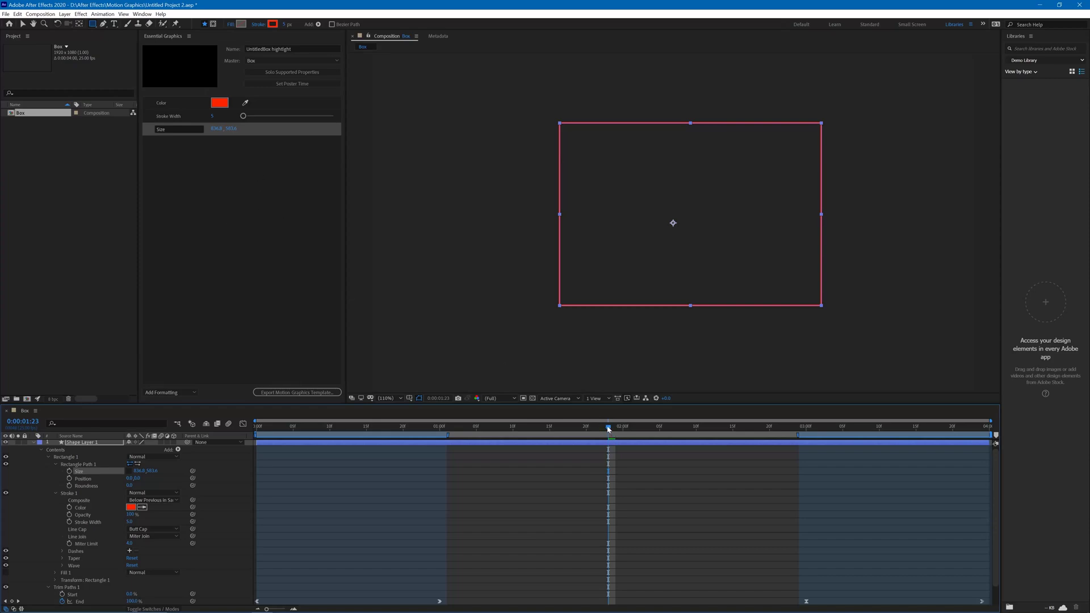
left_click_drag(609, 429, 578, 429)
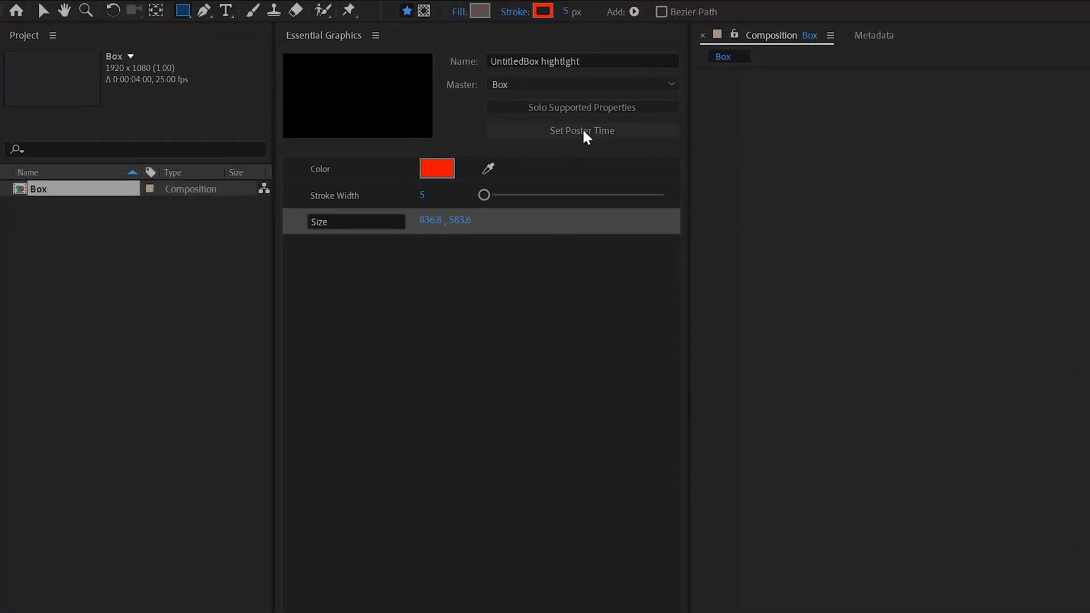
Step: Set the poster frame, save the project, and export 'UntitledBox hightlight' to the Demo Library
left_click(587, 133)
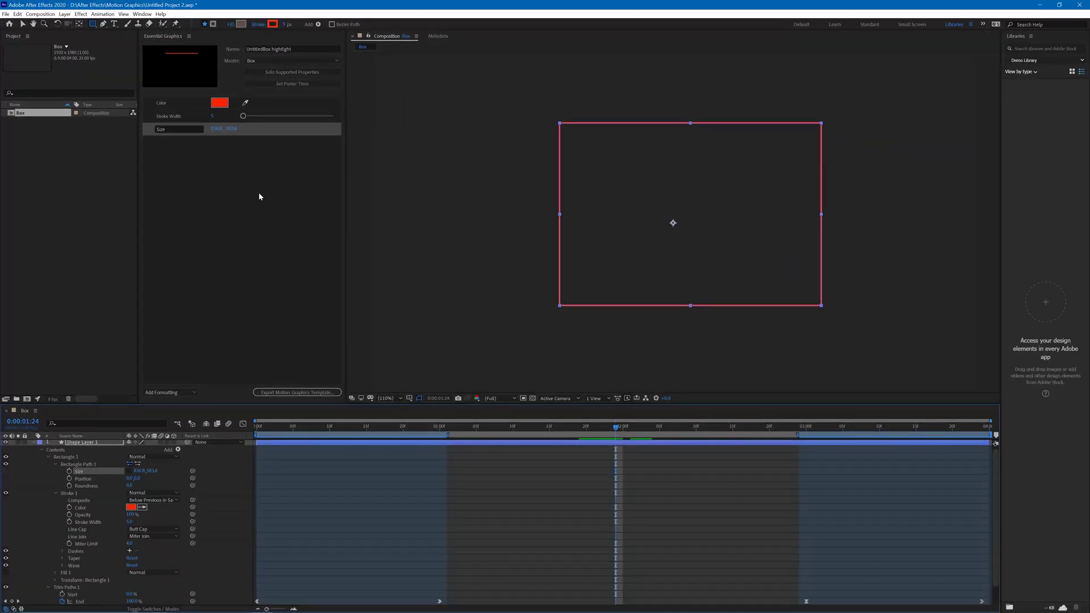
left_click(281, 392)
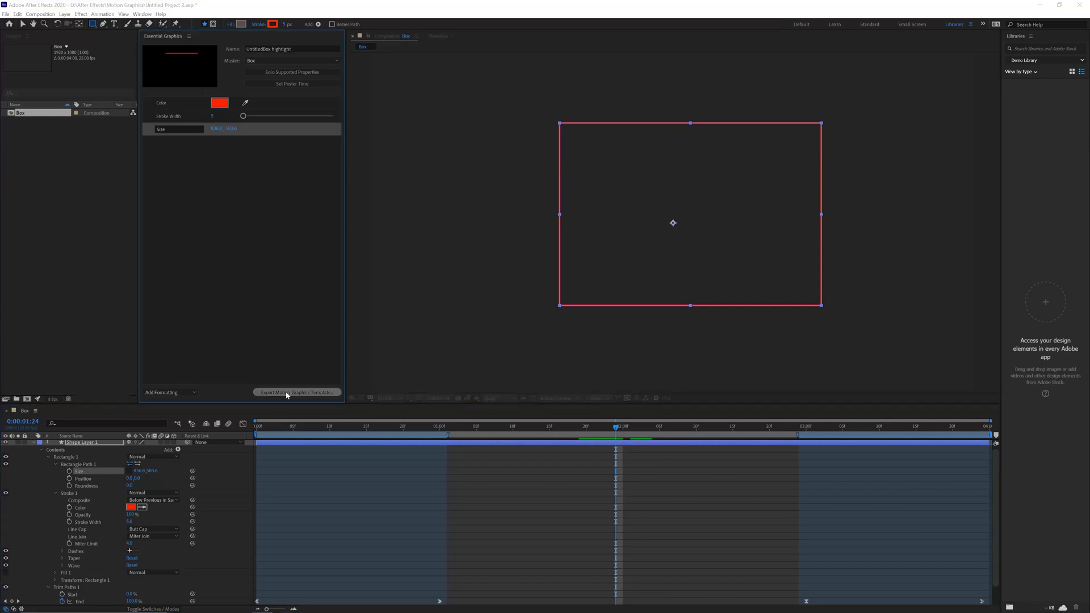
left_click(561, 321)
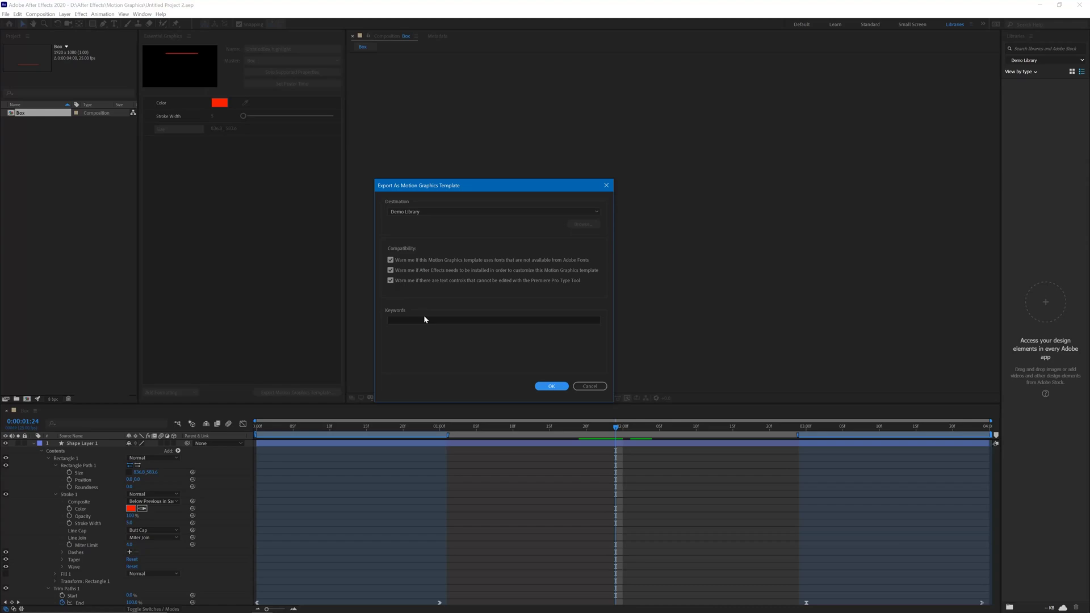
left_click(548, 387)
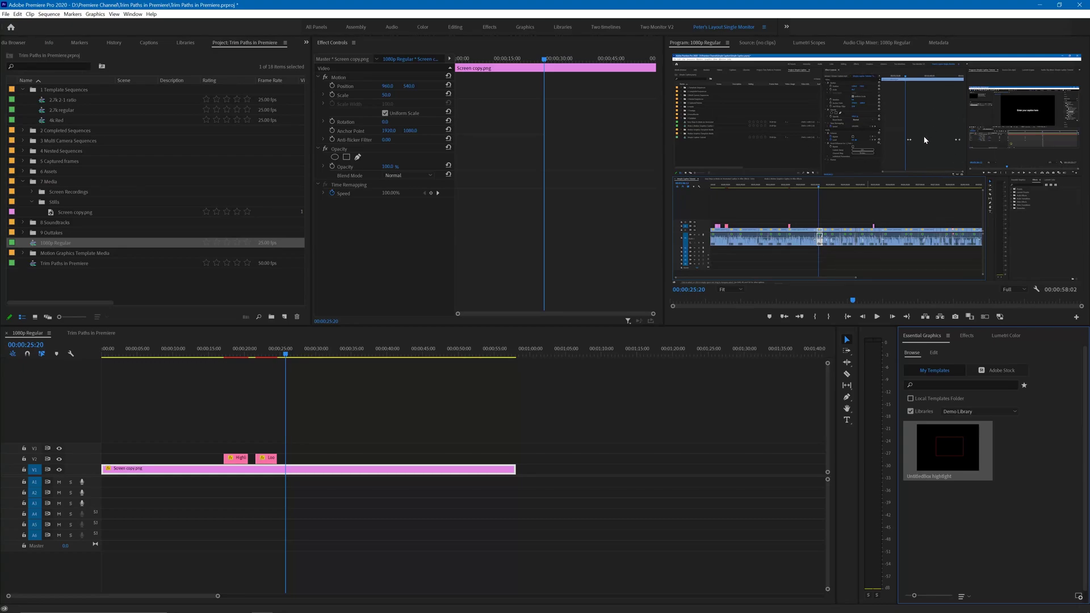
Step: In the Graphics workspace, place the box template on V2 over the recording
left_click(523, 28)
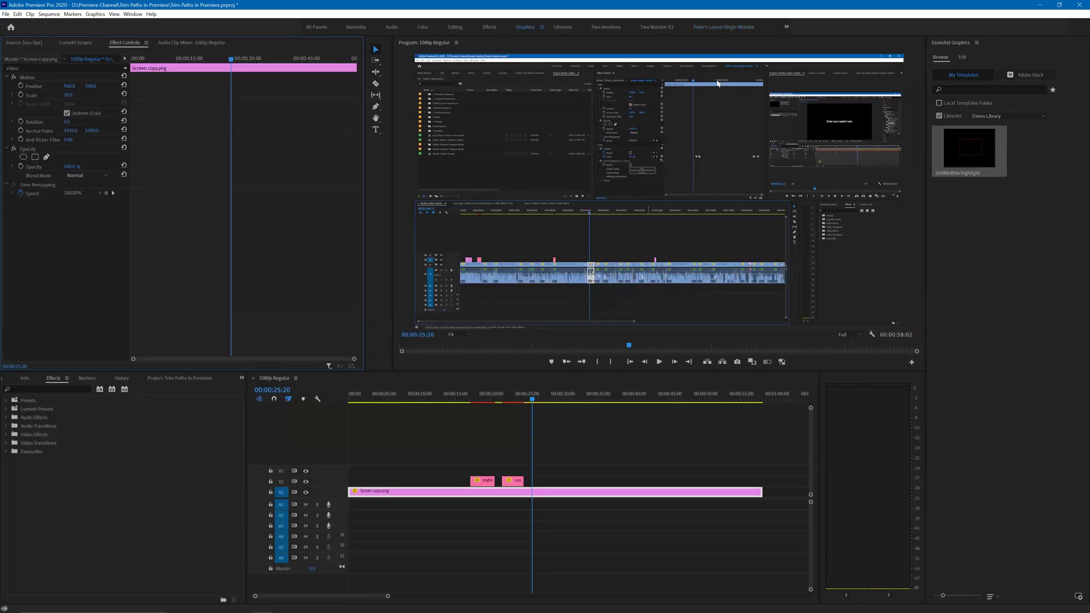
mouse_move(981, 159)
left_click_drag(974, 150, 539, 486)
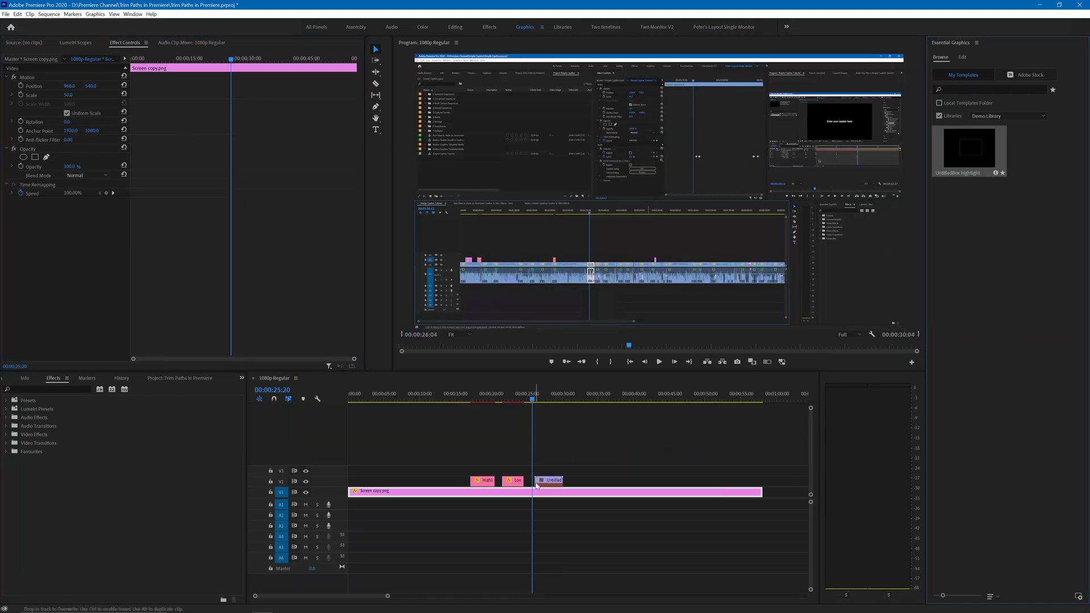
left_click(548, 397)
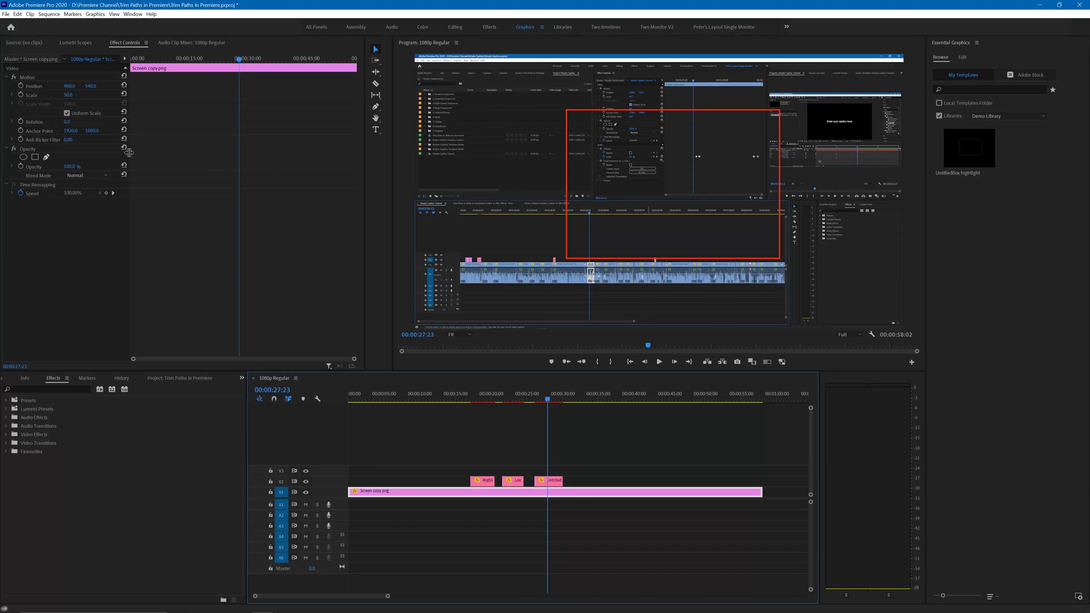
Step: Select the box highlight clip and move the red box higher in the frame
left_click(34, 87)
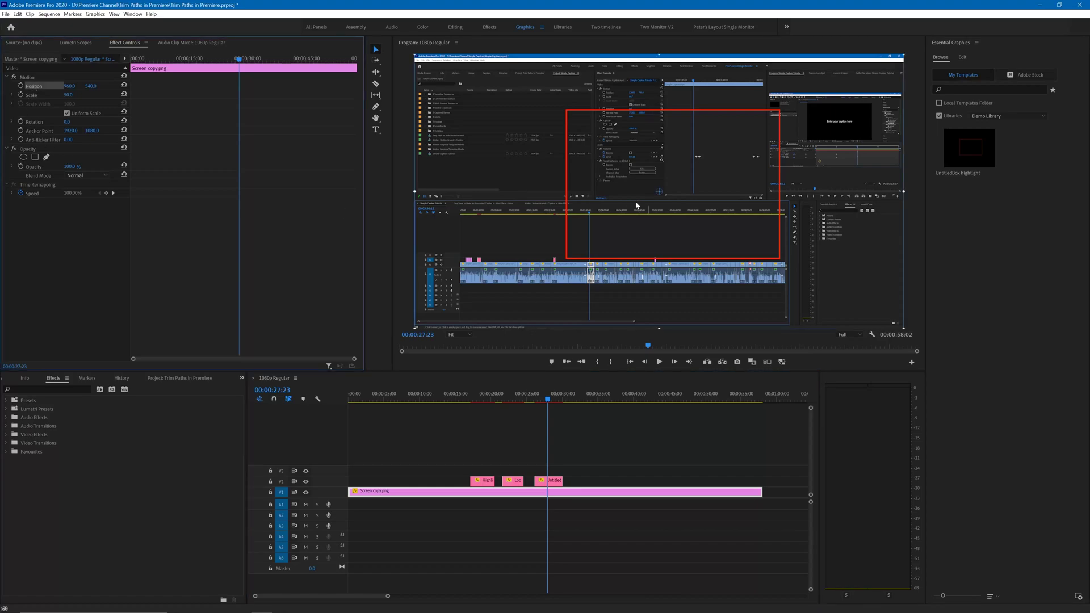
left_click(552, 482)
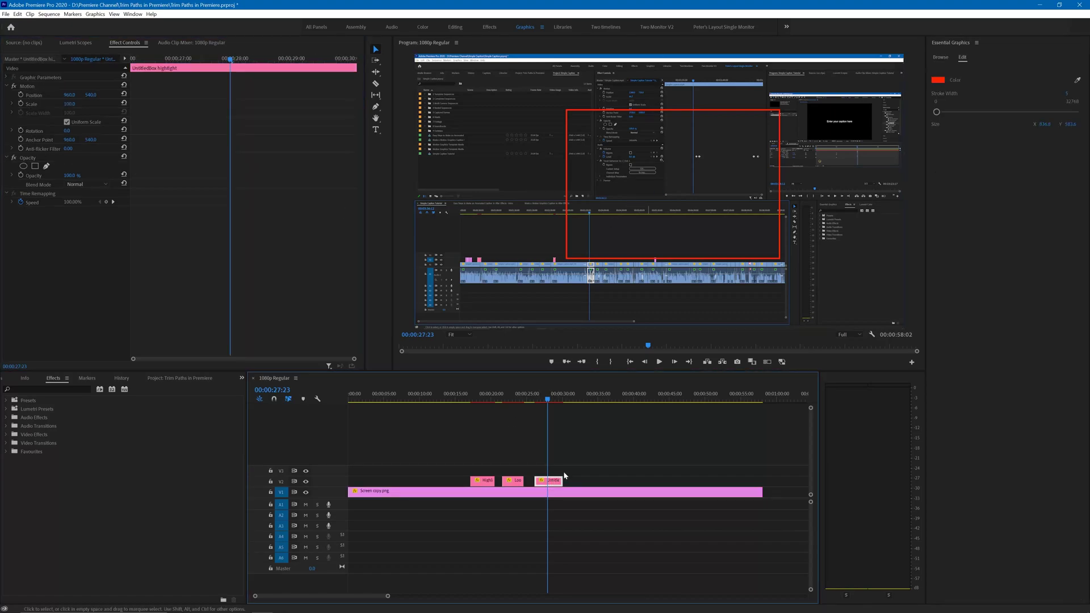
left_click(34, 95)
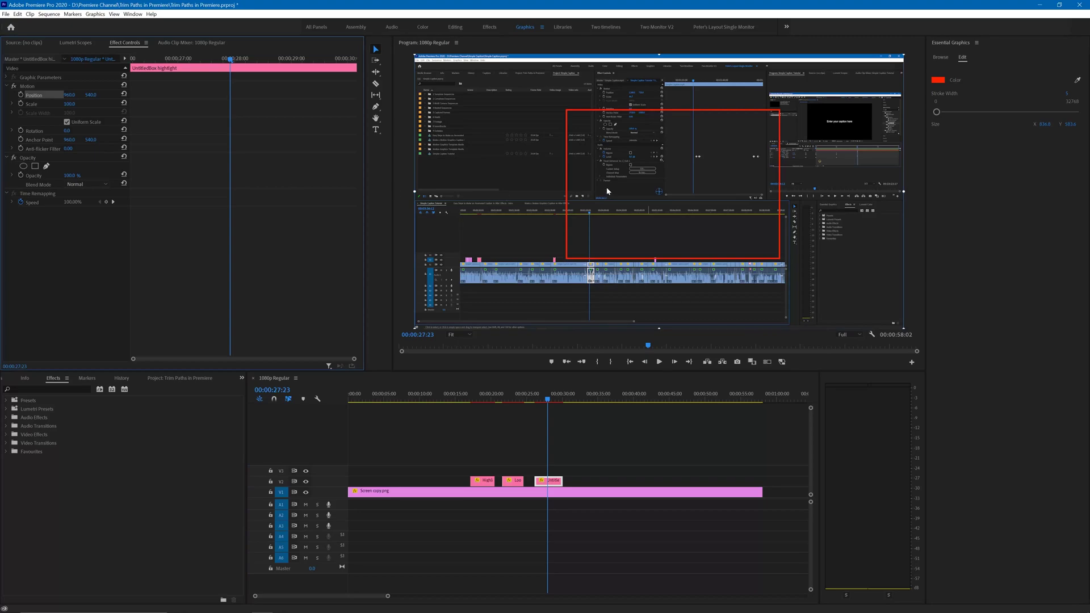
left_click_drag(607, 191, 618, 162)
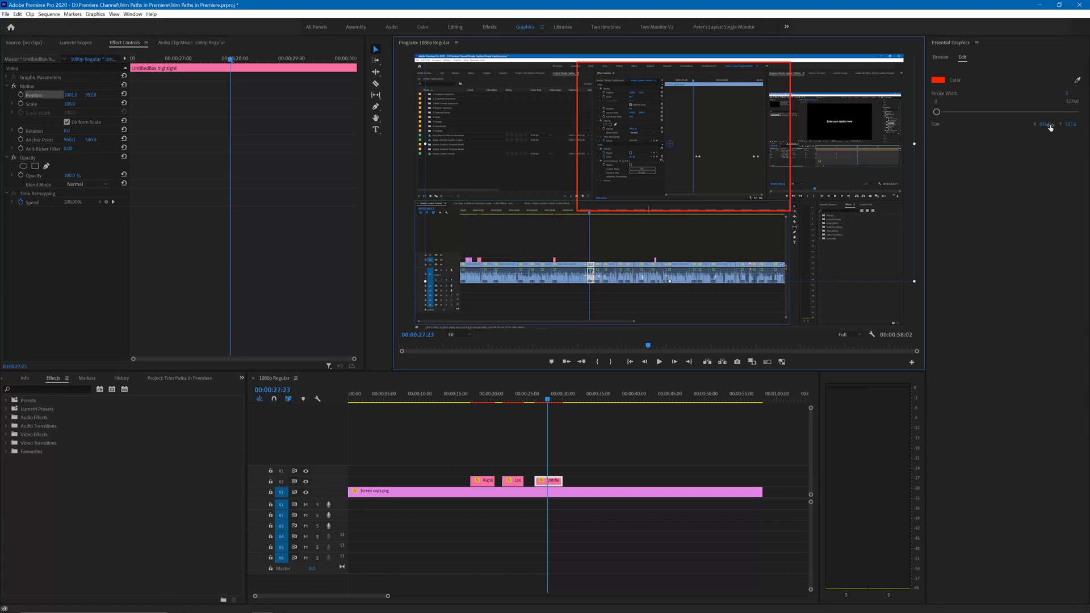
Step: Make the red box narrower and shorter, then shift it left and down over Effect Controls
left_click_drag(1047, 126, 954, 126)
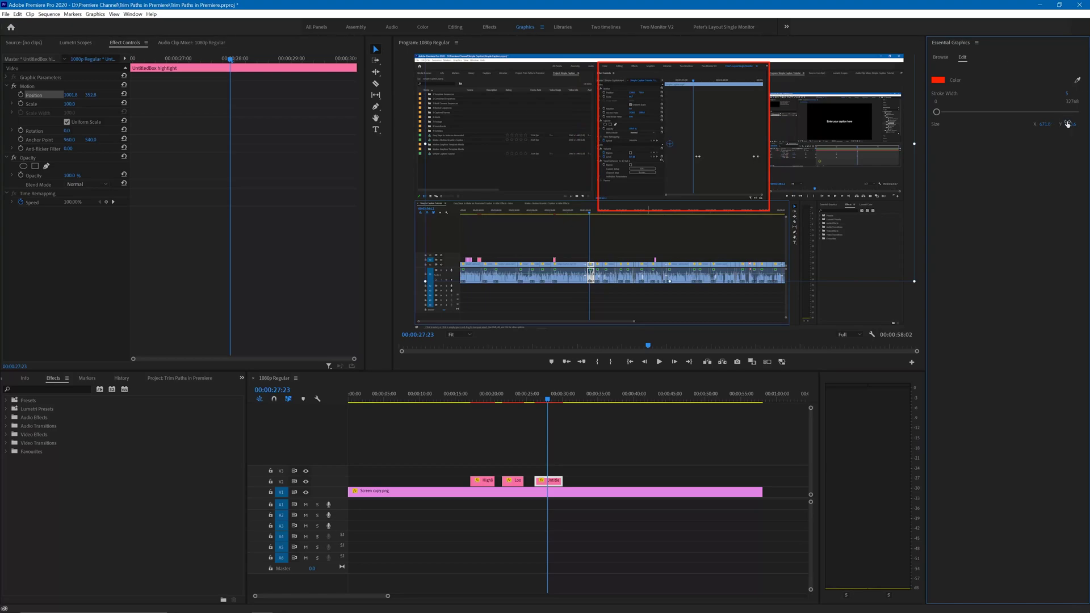
left_click_drag(1069, 123, 1012, 124)
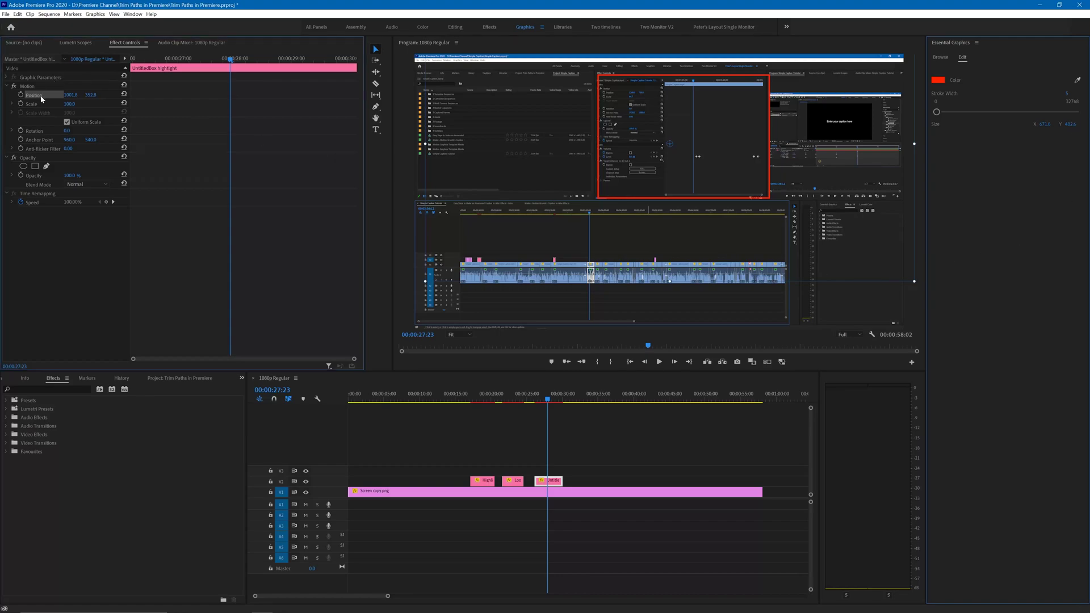
mouse_move(634, 130)
left_mouse_down()
mouse_move(625, 141)
mouse_move(628, 131)
left_mouse_up()
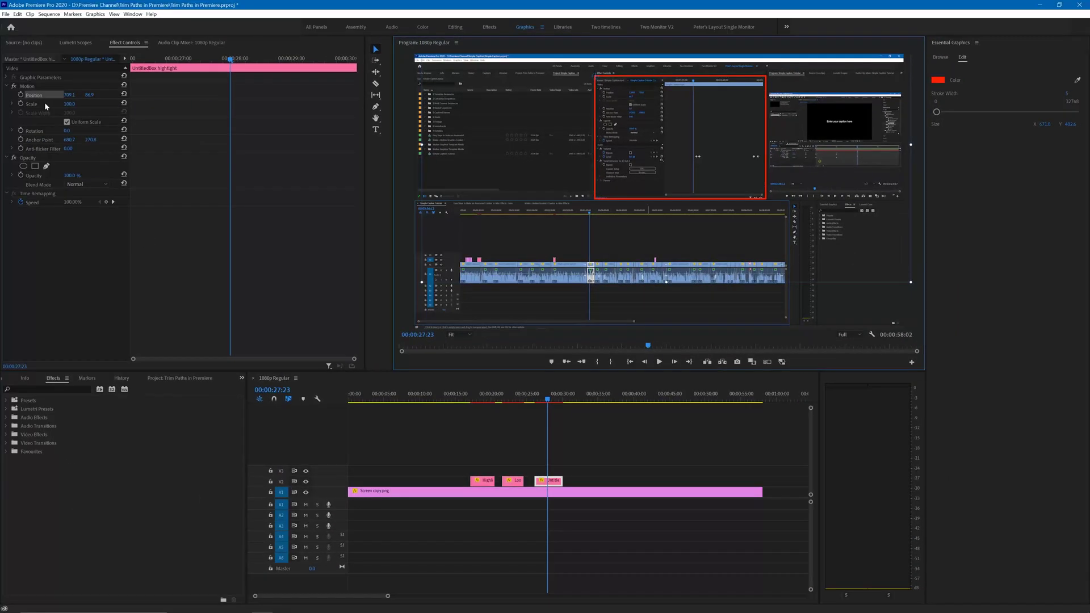
Step: Shrink the red box slightly and turn off Uniform Scale
left_click(47, 108)
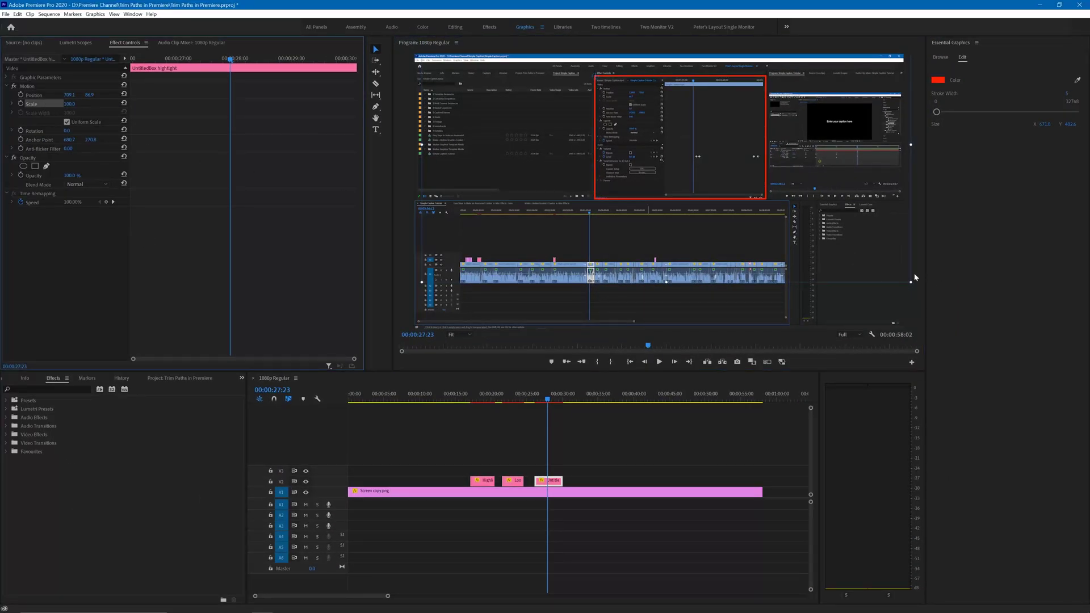
left_click_drag(912, 284, 915, 279)
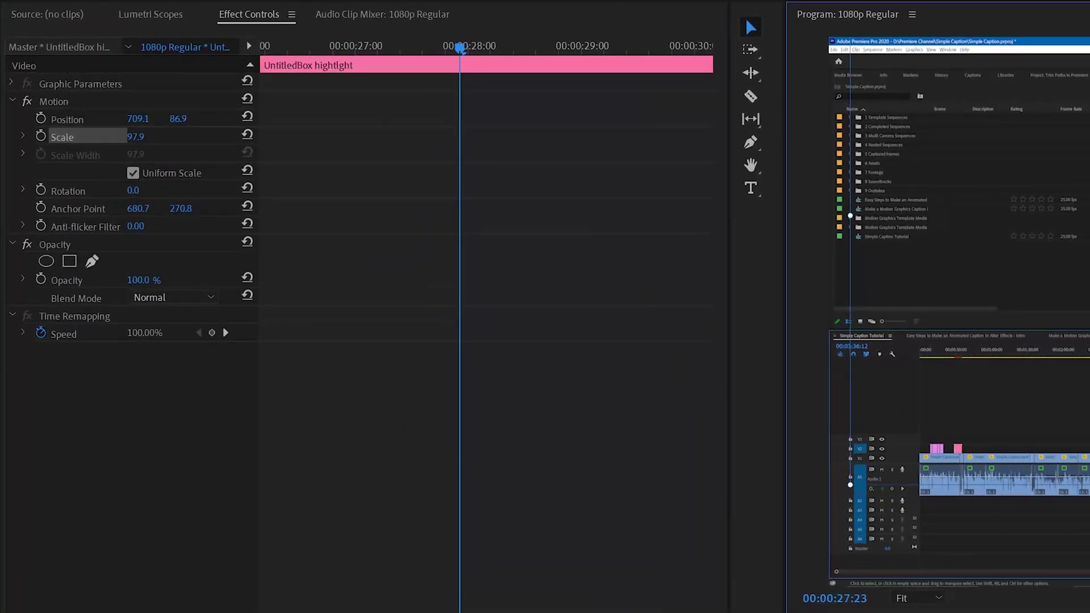
left_click(133, 173)
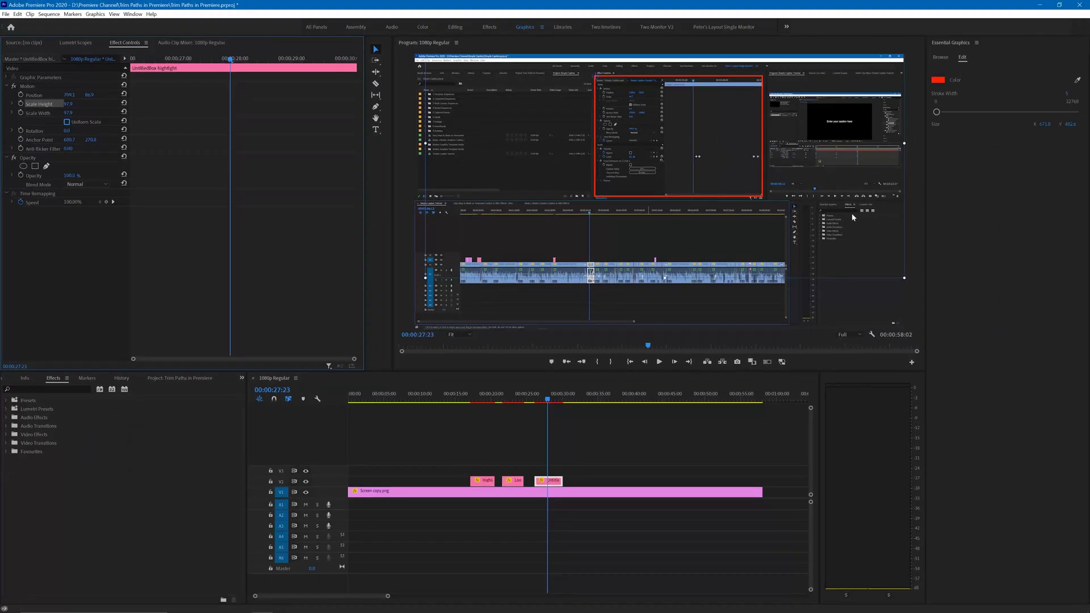
Step: Stretch the red box slightly wider and taller to fit the panel snugly
left_click_drag(905, 143, 909, 143)
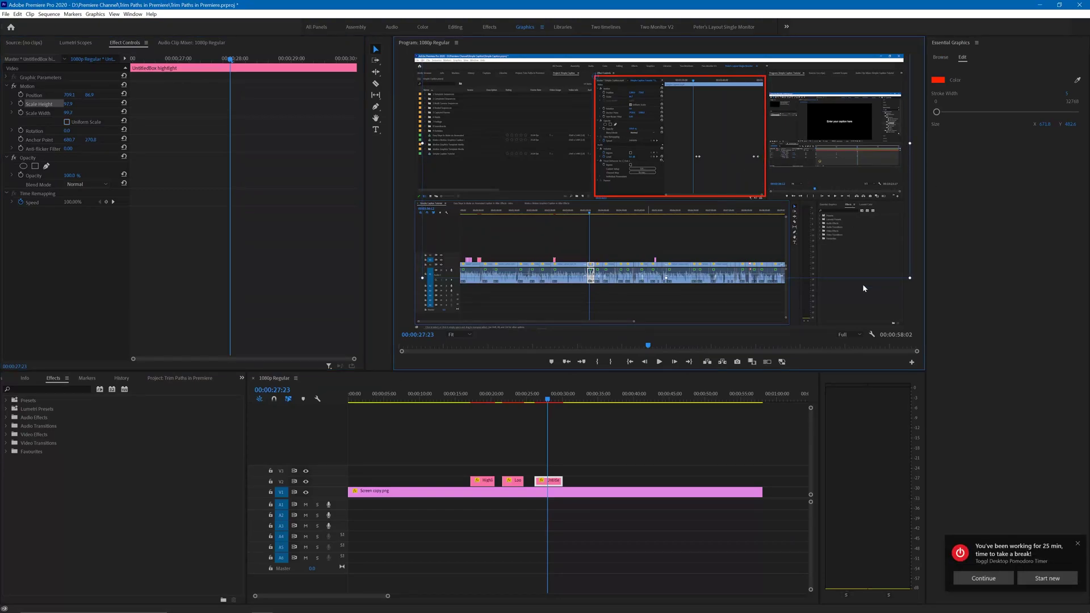
left_click(1077, 544)
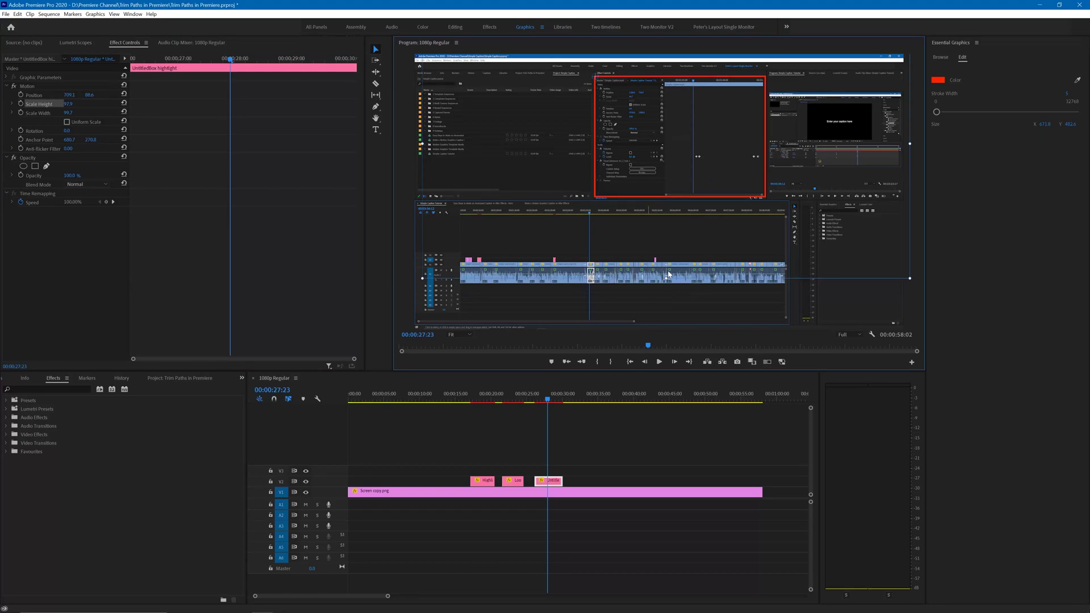
left_click_drag(666, 277, 666, 284)
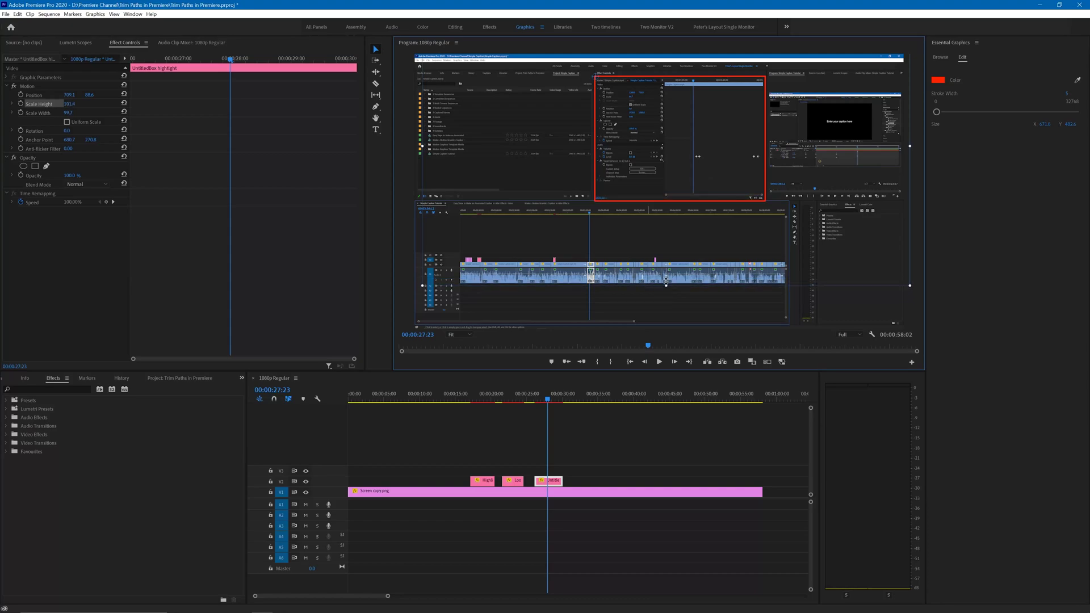
left_click(530, 395)
Step: Play back the sequence, then extend the end of the box highlight clip on V2
key("space")
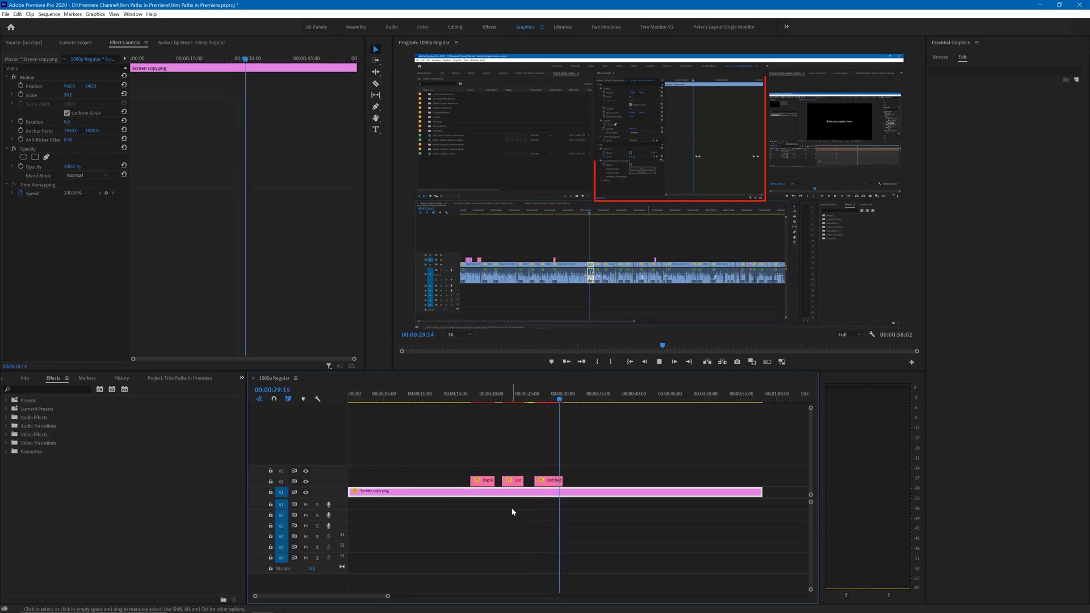
key("space")
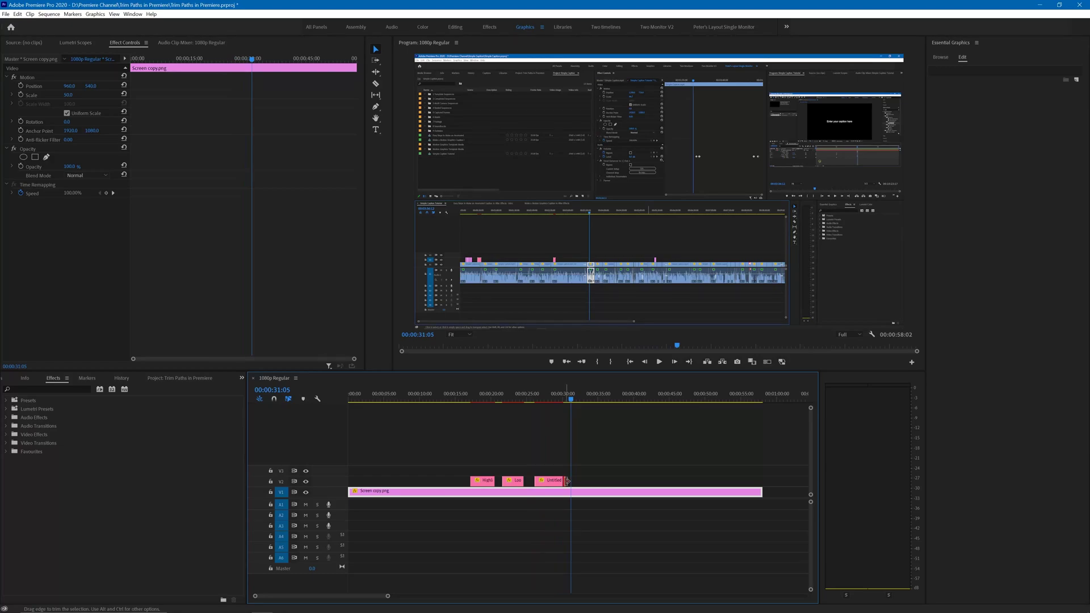
left_click_drag(566, 480, 582, 481)
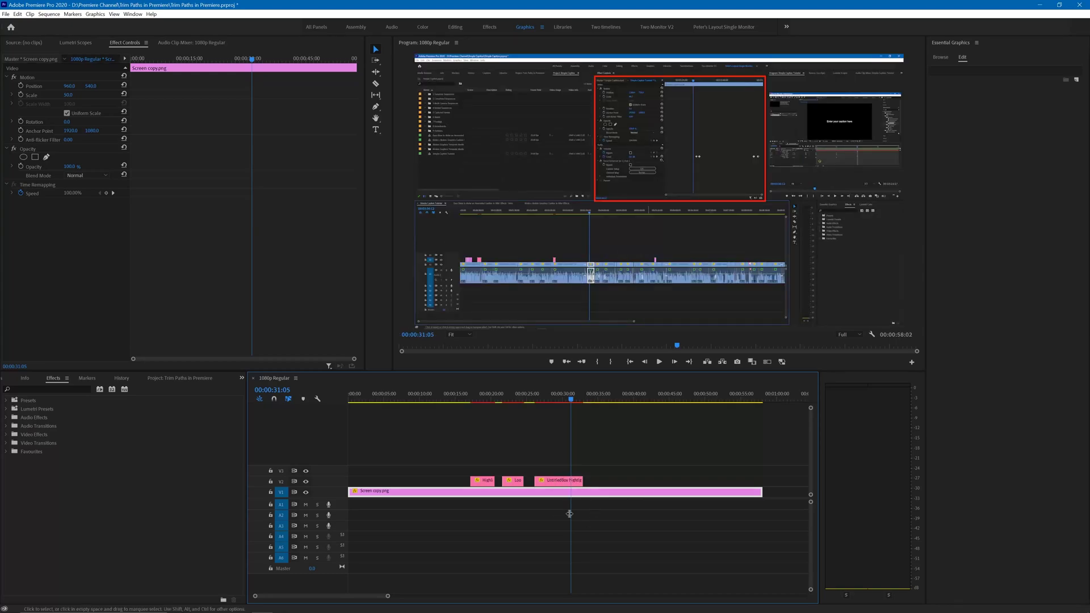
left_click(530, 399)
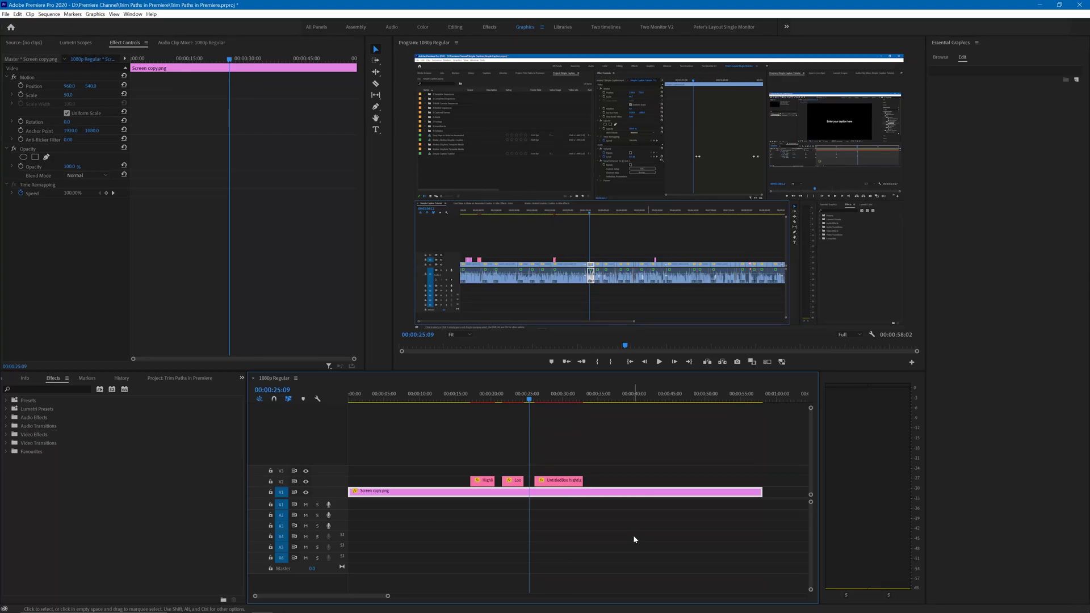
key("space")
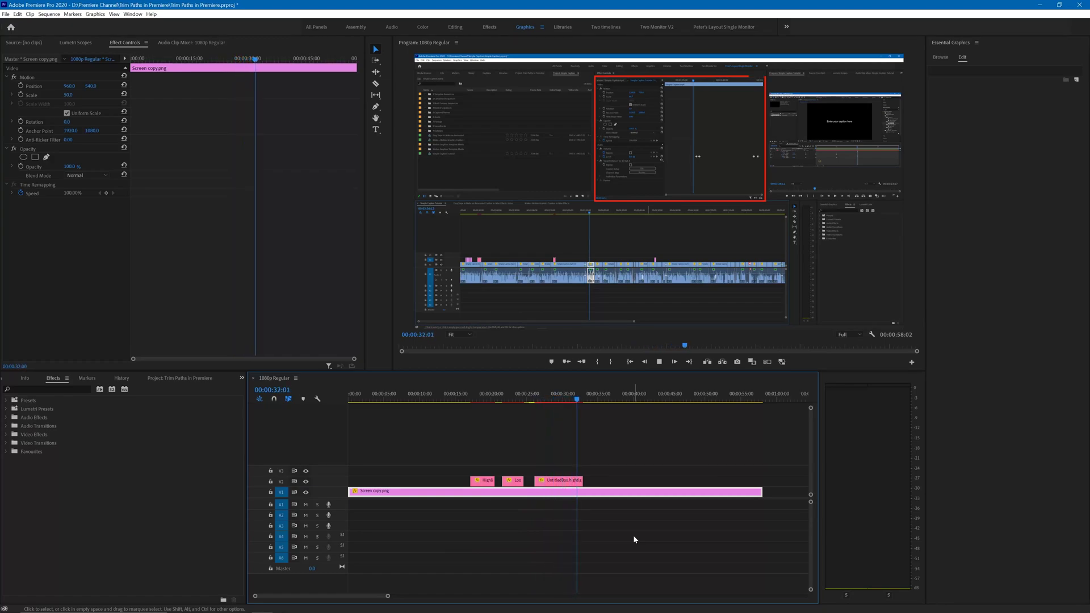
key("space")
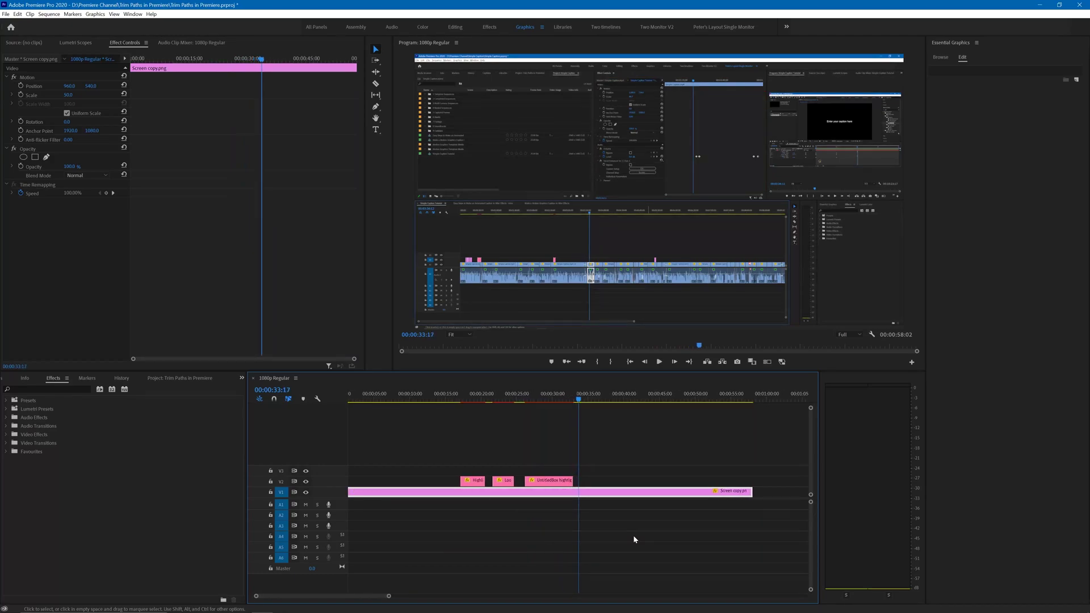